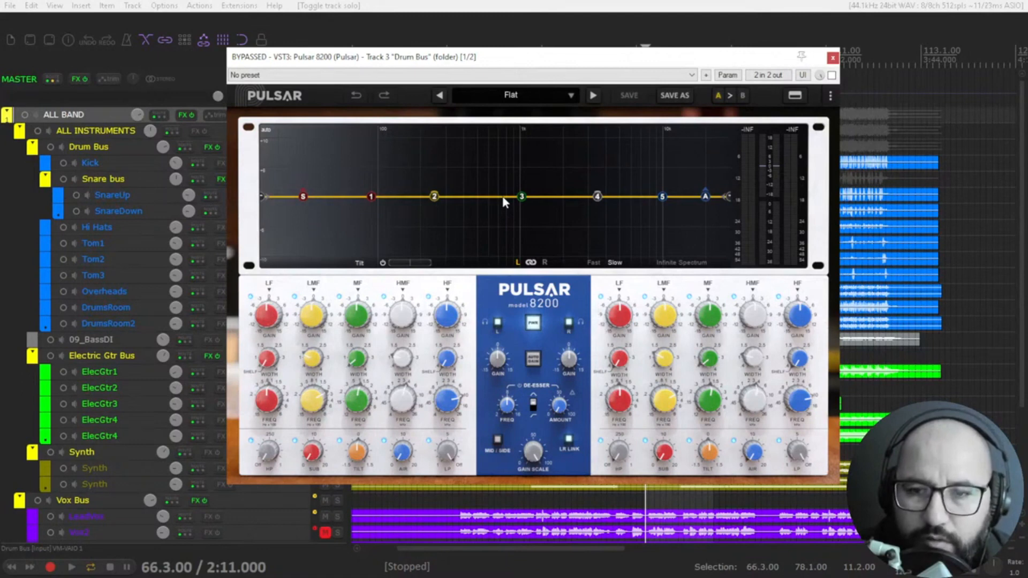
Step: Try a low-frequency bell boost with the LF band's gain and width, and lower its frequency
left_click_drag(518, 63, 518, 57)
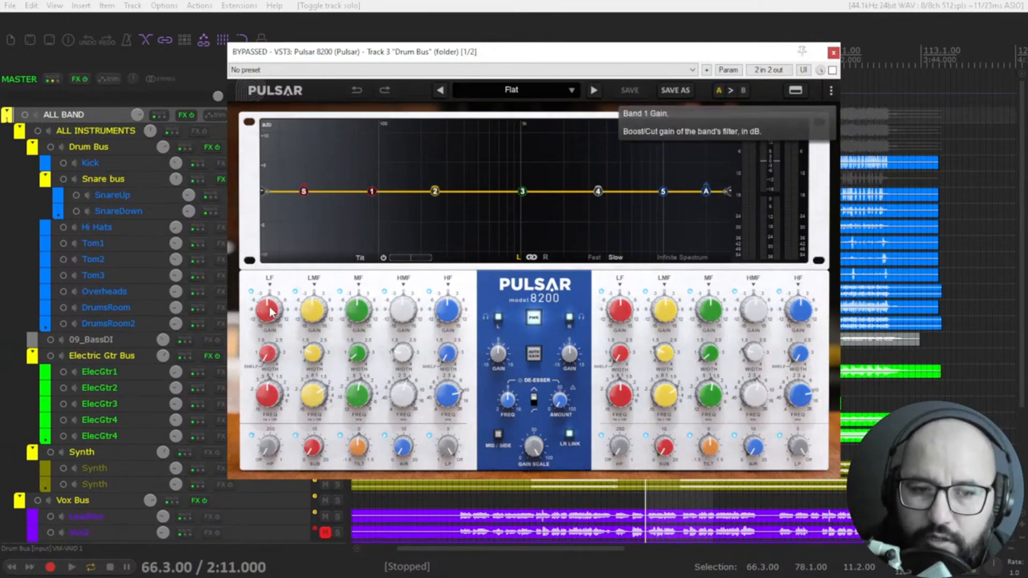
left_click_drag(270, 313, 258, 441)
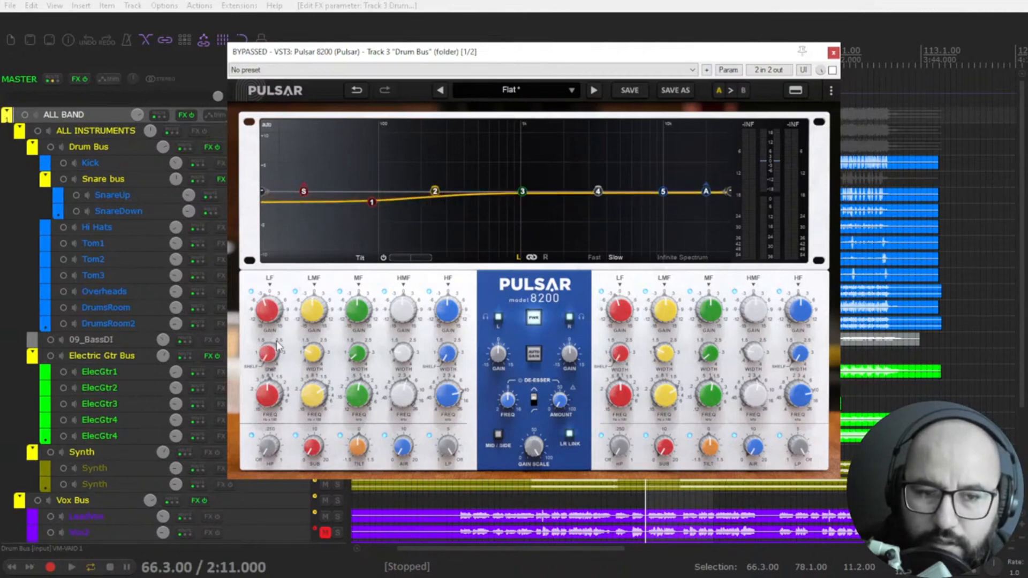
mouse_move(270, 317)
left_mouse_down()
mouse_move(270, 292)
mouse_move(270, 315)
left_mouse_up()
left_click_drag(268, 354, 279, 301)
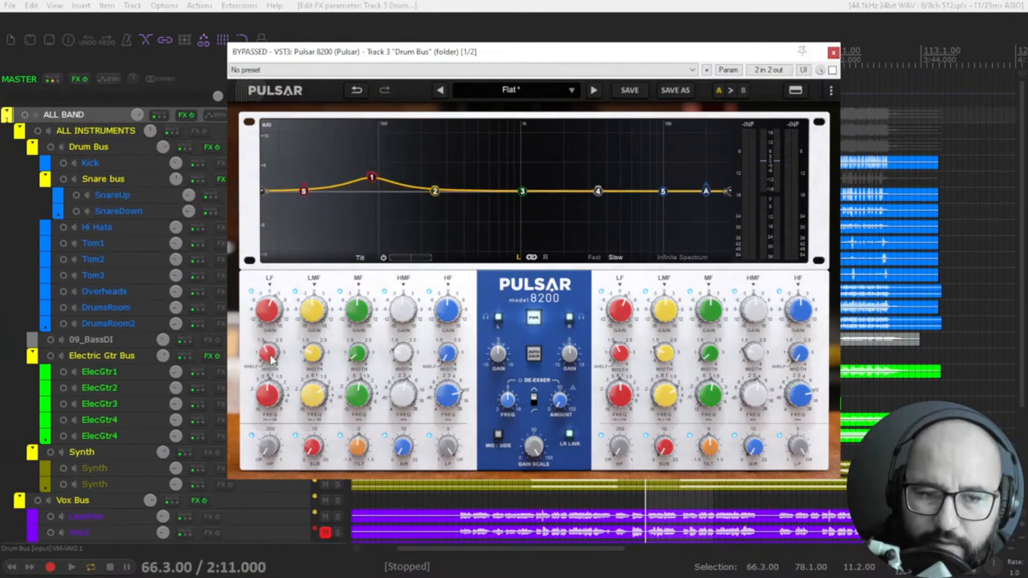
mouse_move(266, 404)
left_mouse_down()
mouse_move(263, 414)
mouse_move(276, 362)
mouse_move(262, 417)
left_mouse_up()
left_click_drag(608, 407, 627, 405)
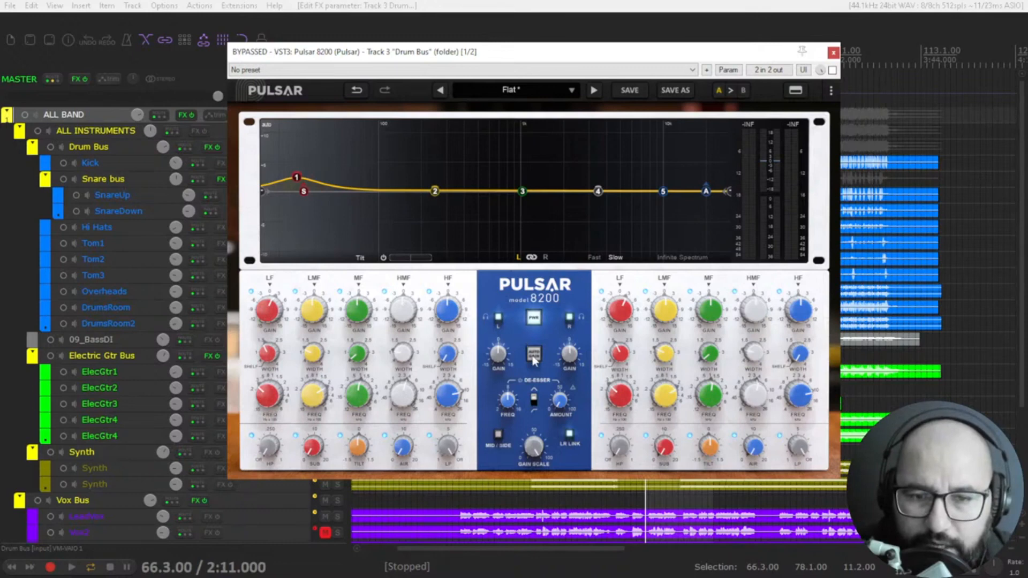
Step: Try unlinking the left and right channels and switching to Mid/Side mode, restoring linked left/right operation
left_click(570, 435)
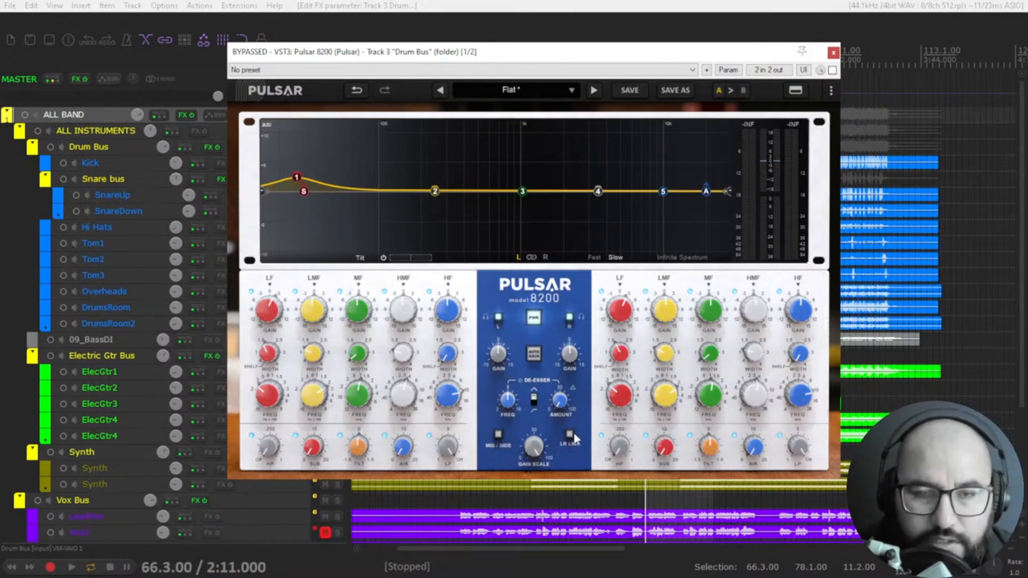
left_click(571, 437)
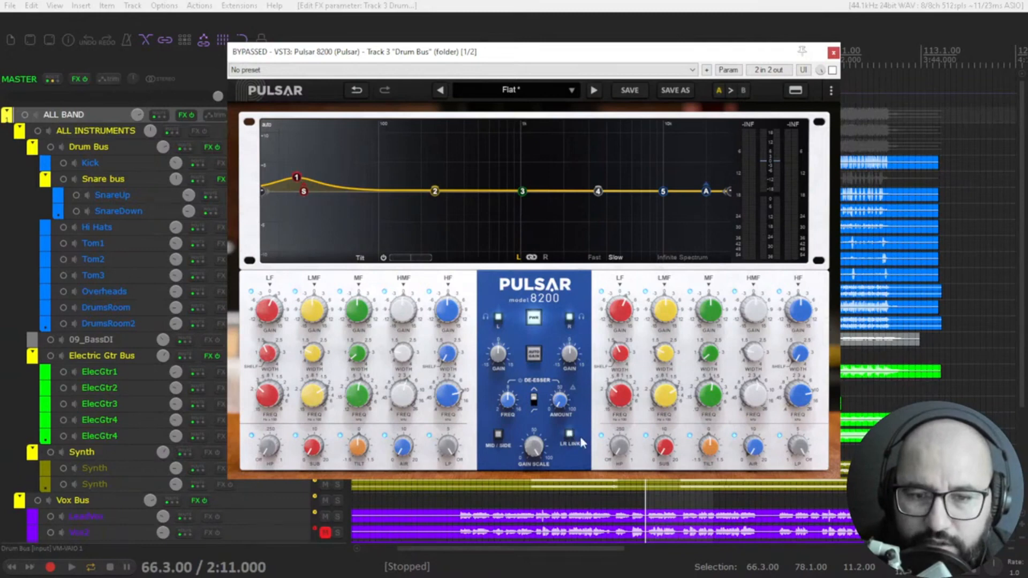
left_click(499, 435)
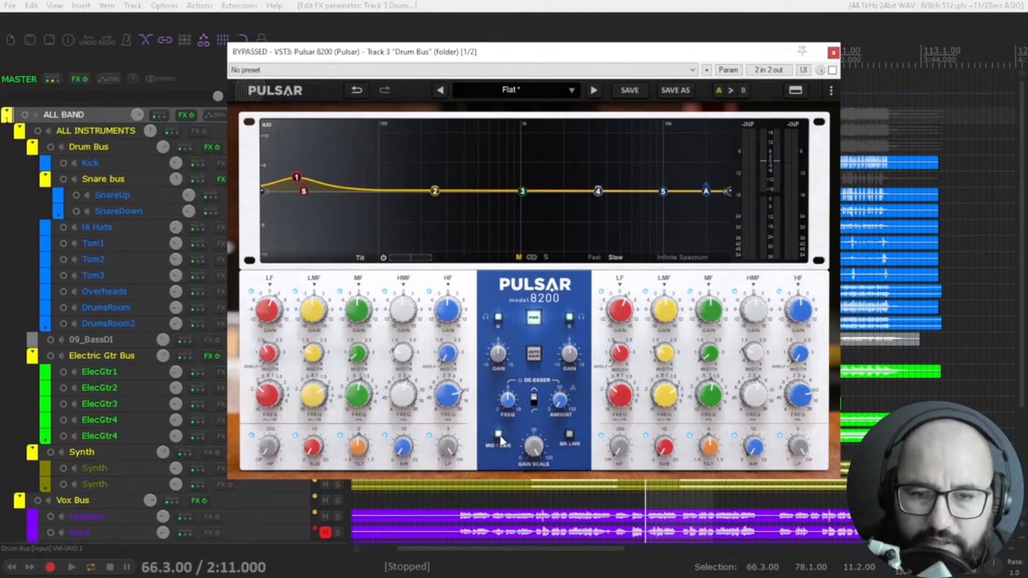
mouse_move(301, 190)
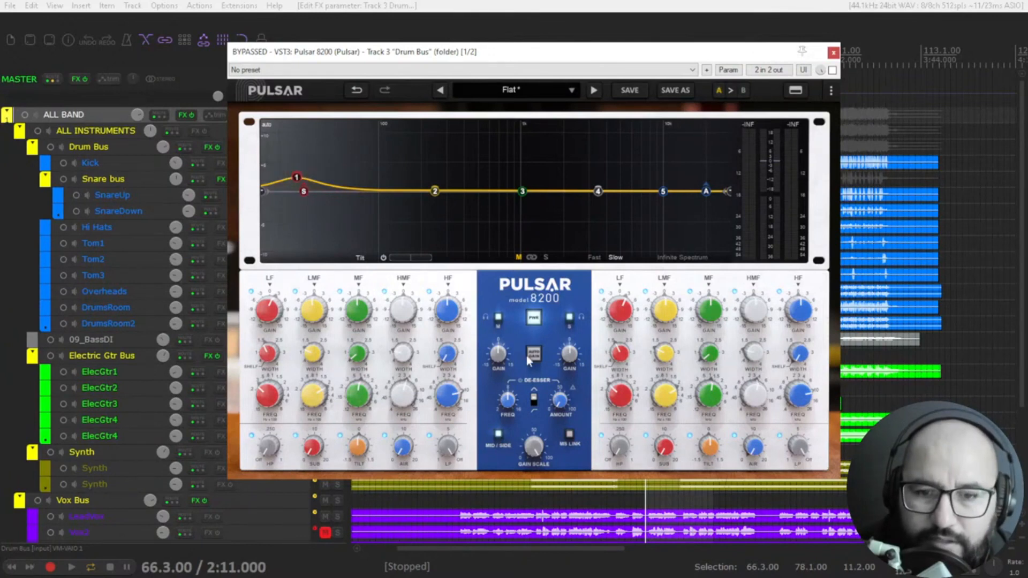
left_click(569, 435)
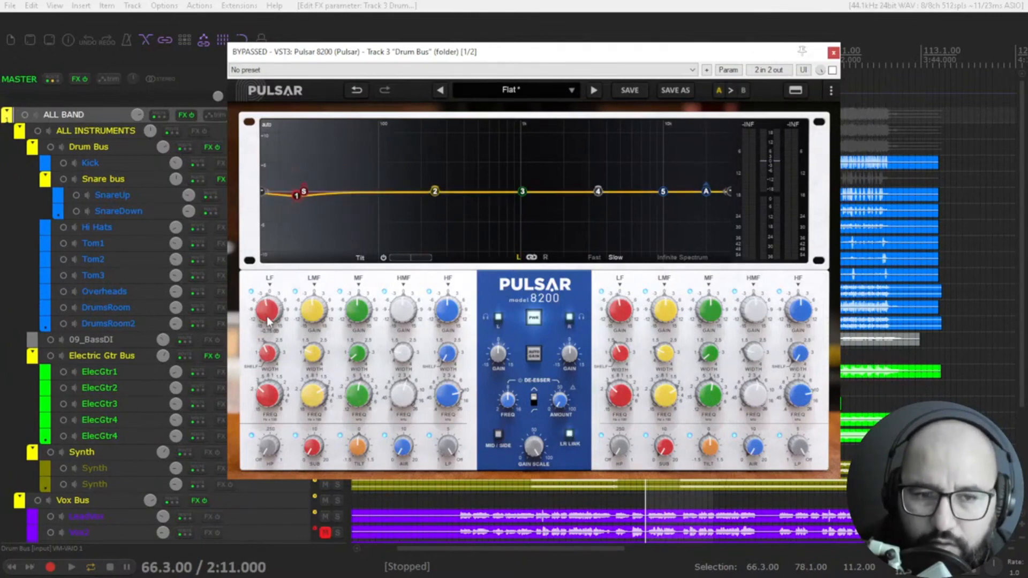
Step: Return the LF gain to zero and raise its frequency, trying the MF and HF gains and leaving them flat
left_click_drag(265, 308, 316, 343)
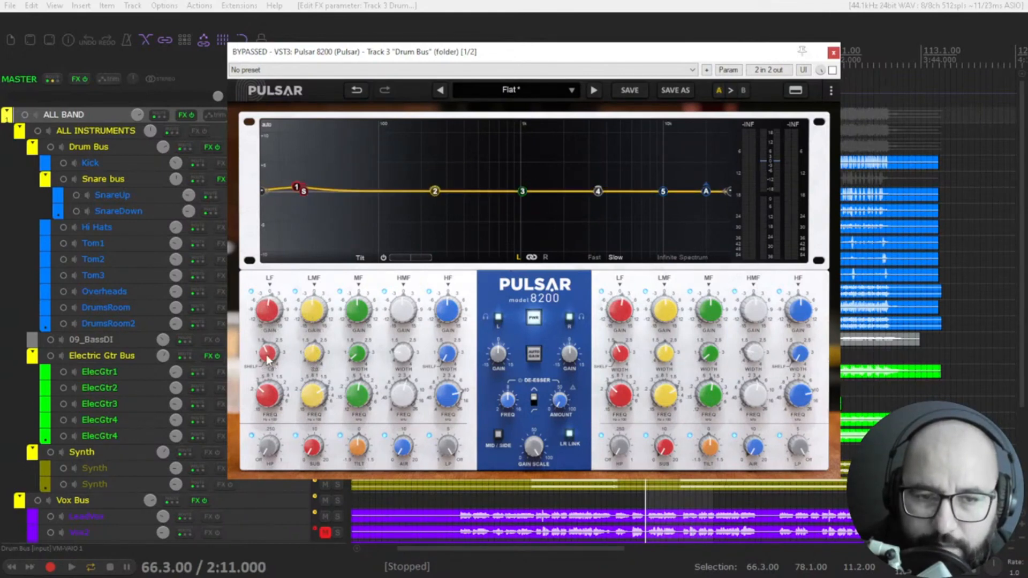
left_click_drag(269, 396, 271, 381)
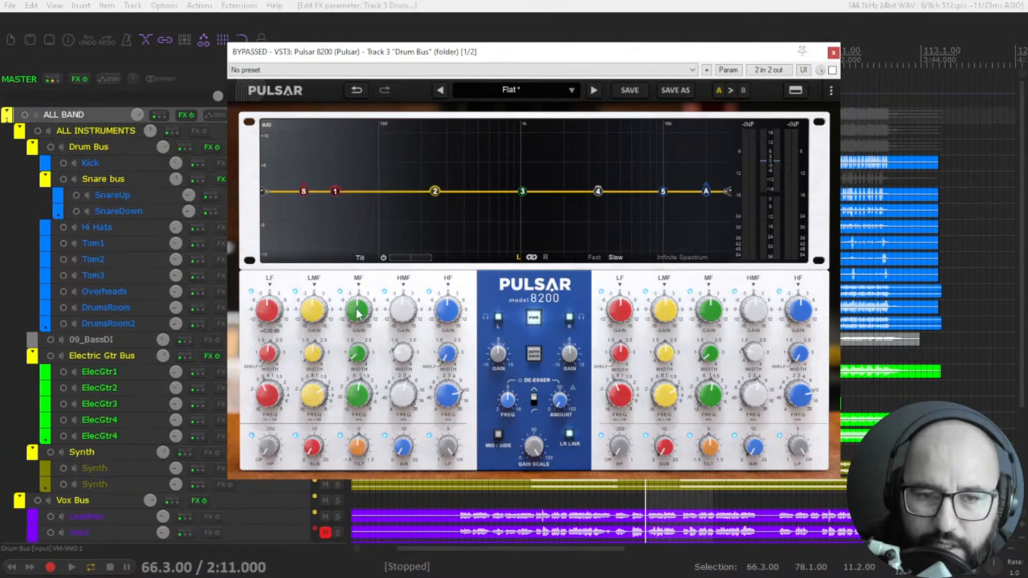
left_click_drag(357, 309, 445, 298)
double_click(445, 298)
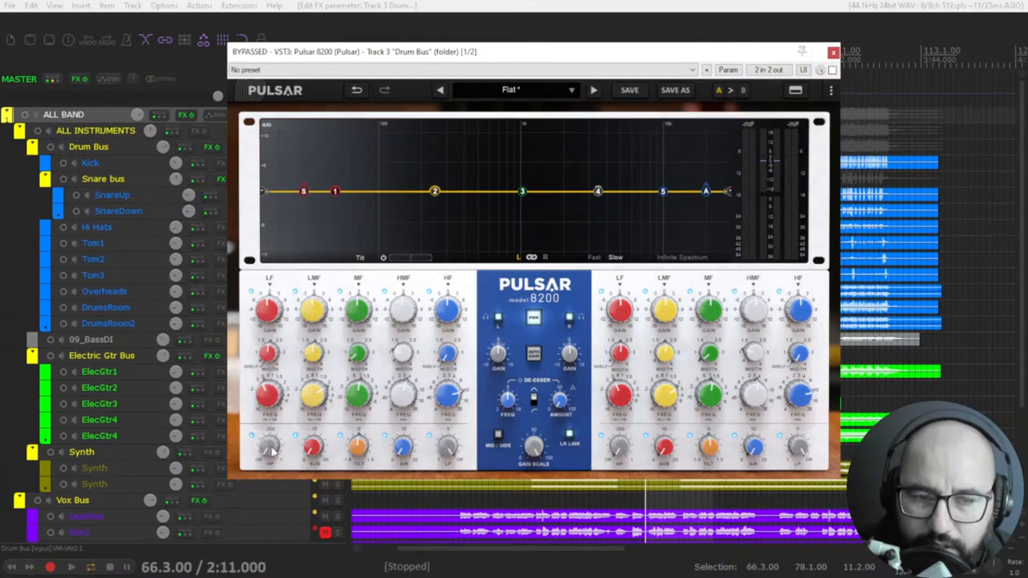
Step: Try the high-pass filter at about 50 Hz and the low-pass, sub, tilt and air controls, returning the curve to flat
left_click_drag(271, 447, 281, 418)
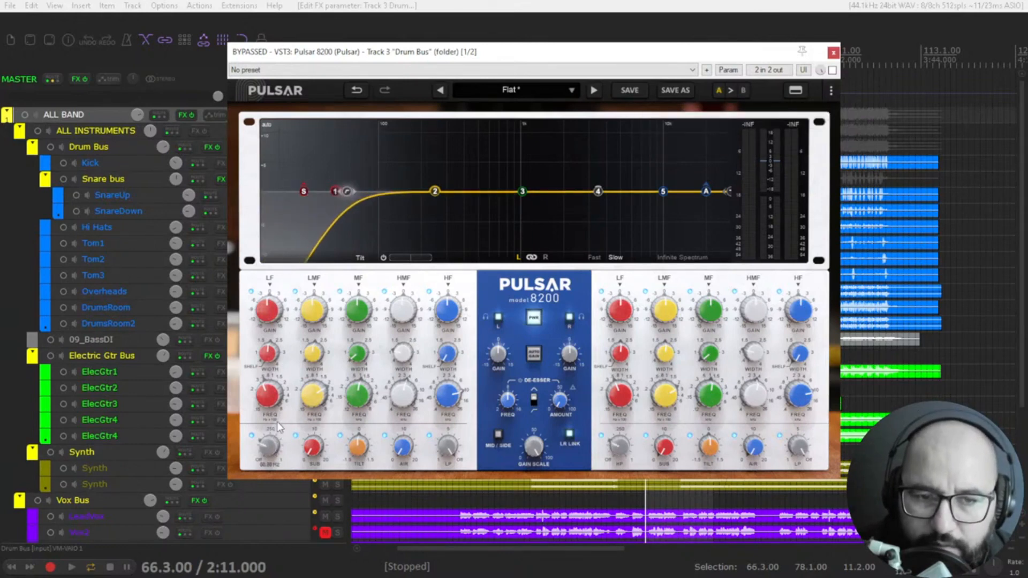
double_click(269, 445)
mouse_move(448, 446)
left_mouse_down()
mouse_move(453, 474)
mouse_move(457, 455)
left_mouse_up()
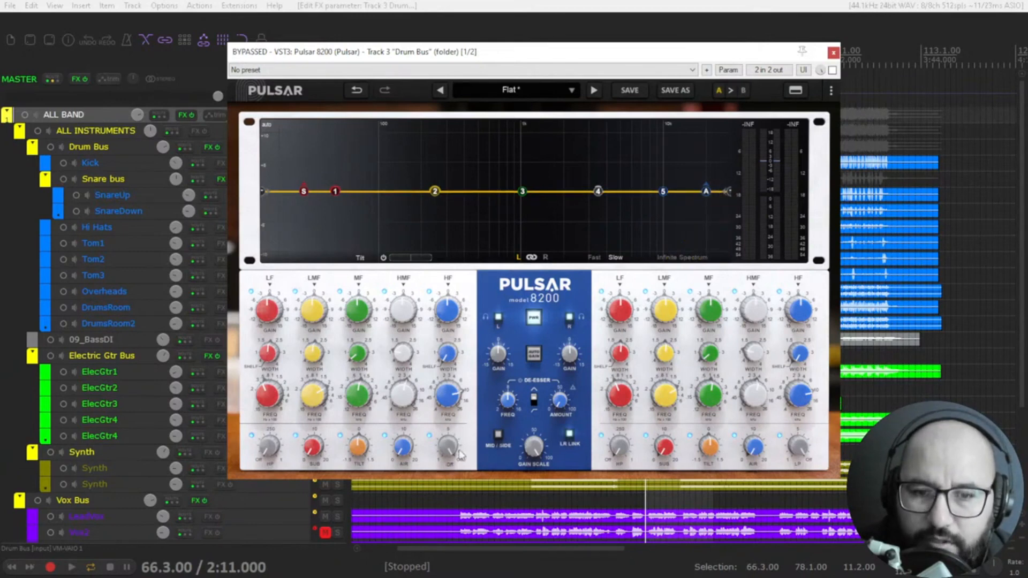
left_click_drag(314, 447, 336, 461)
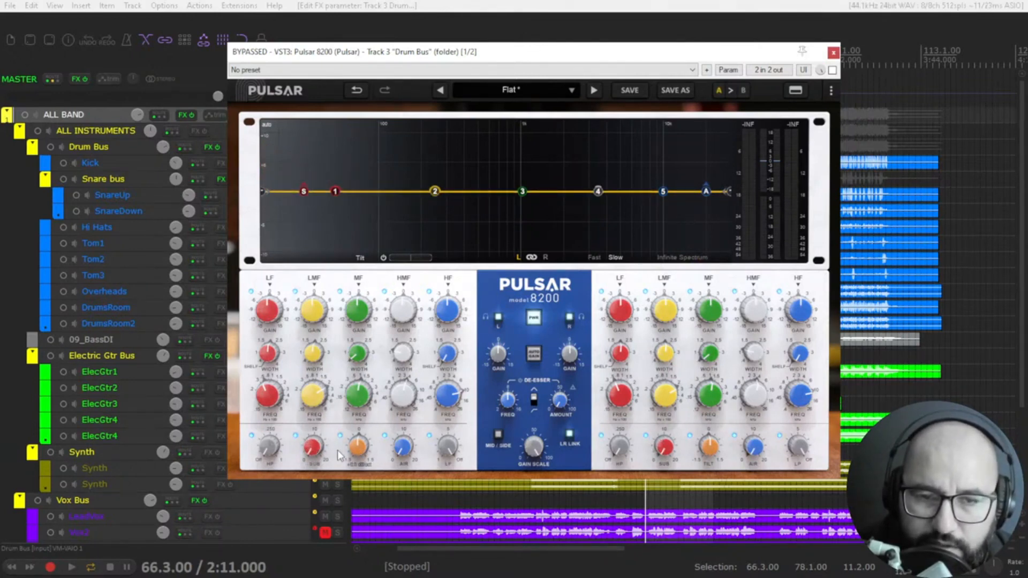
left_click_drag(357, 448, 457, 422)
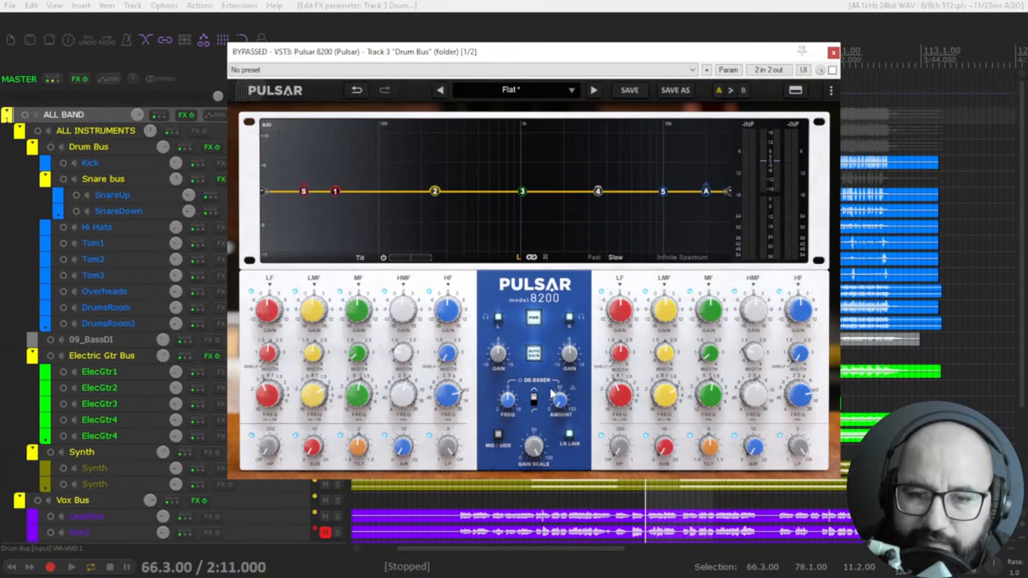
Step: Switch Auto Gain off and try the channel listen controls in left/right and Mid/Side modes, ending in left/right mode
left_click(534, 356)
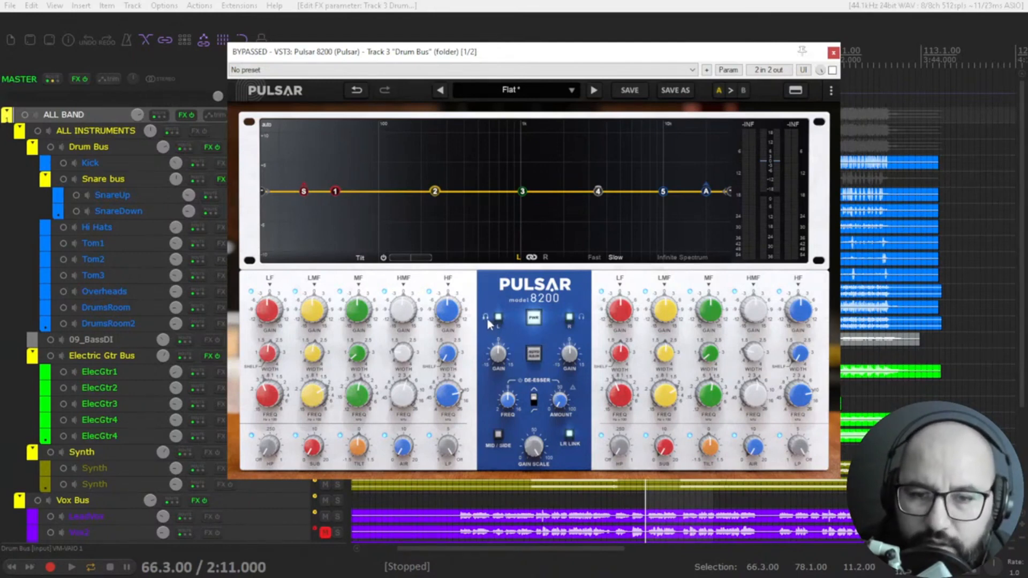
left_click(582, 318)
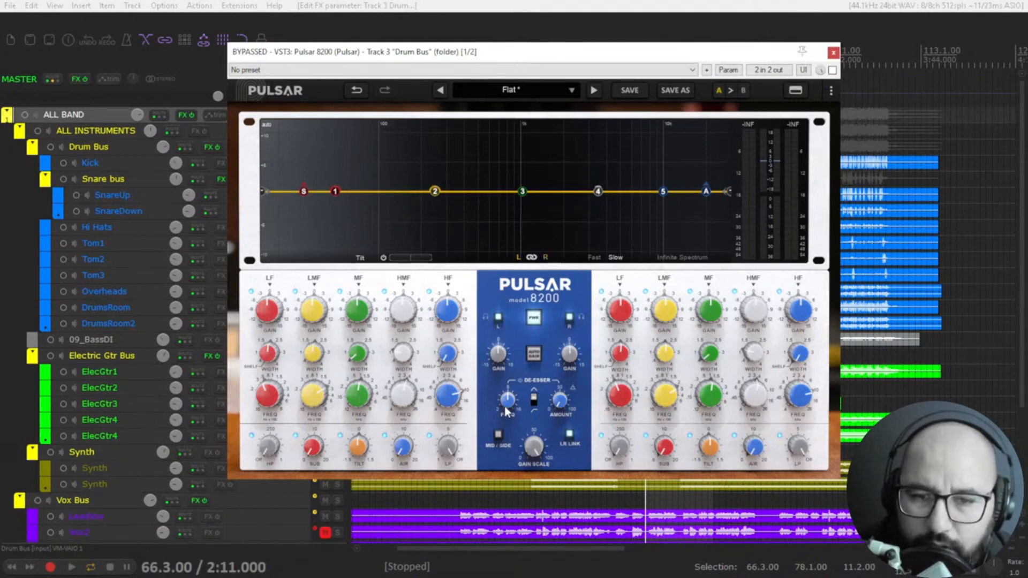
left_click(498, 434)
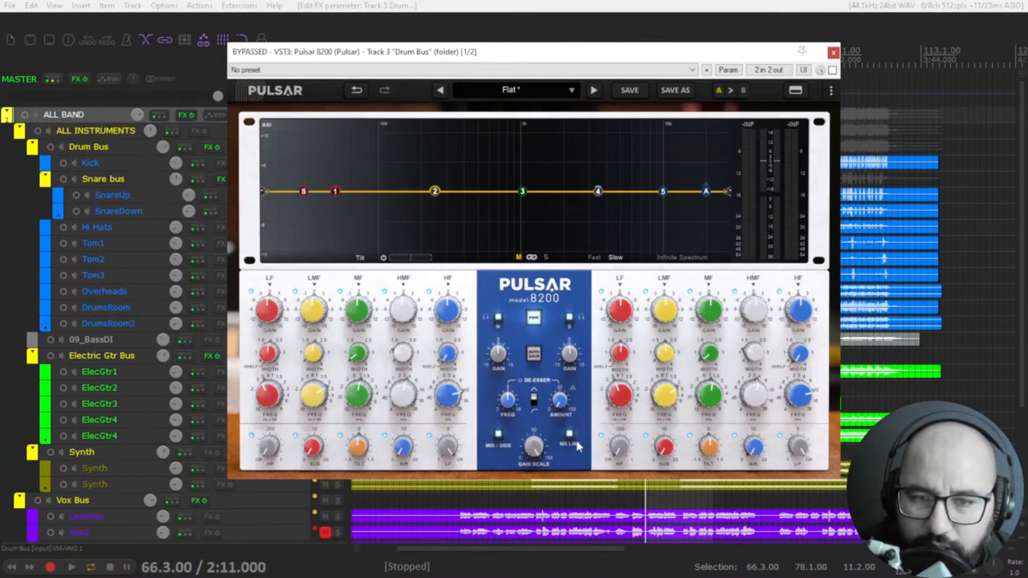
left_click(499, 319)
left_click(500, 320)
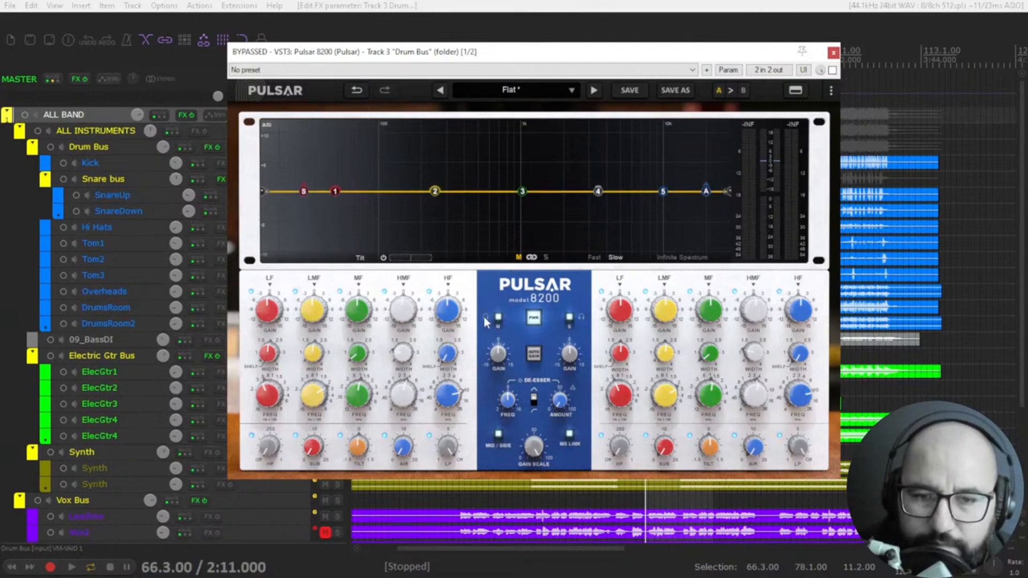
left_click(581, 317)
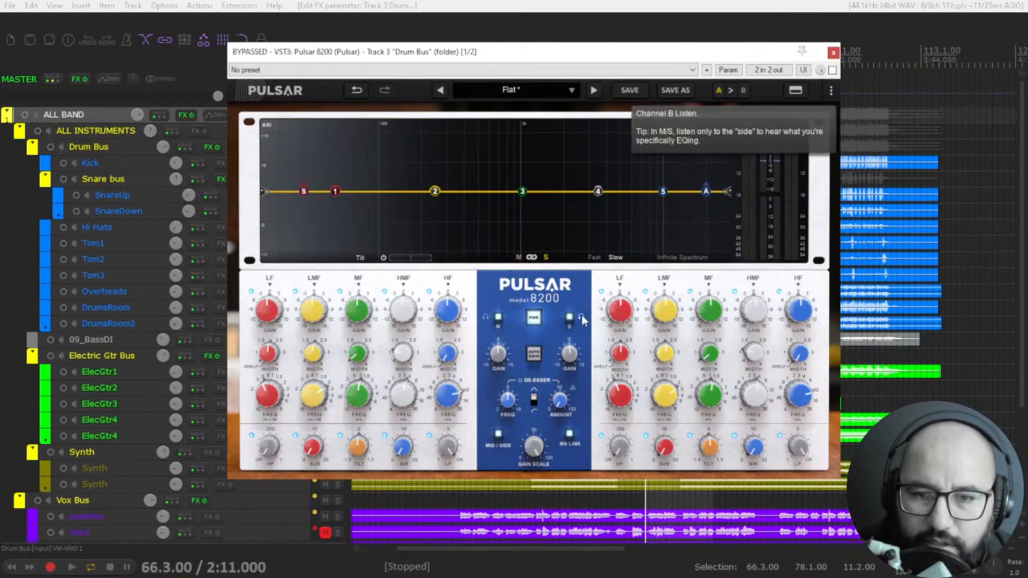
left_click(498, 434)
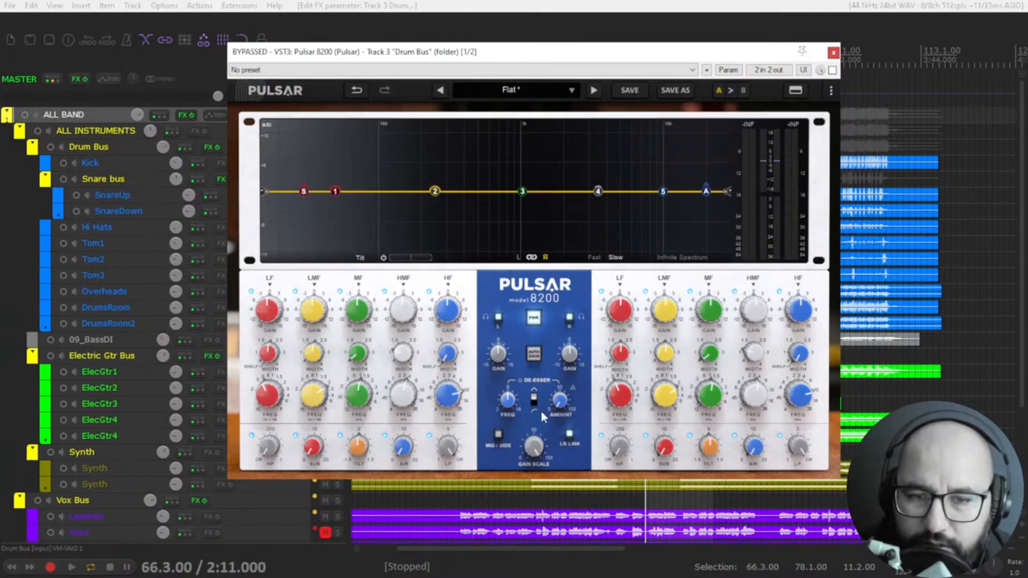
Step: Try the de-esser's frequency control and toggle its filter shape
mouse_move(508, 395)
left_click_drag(508, 401, 507, 417)
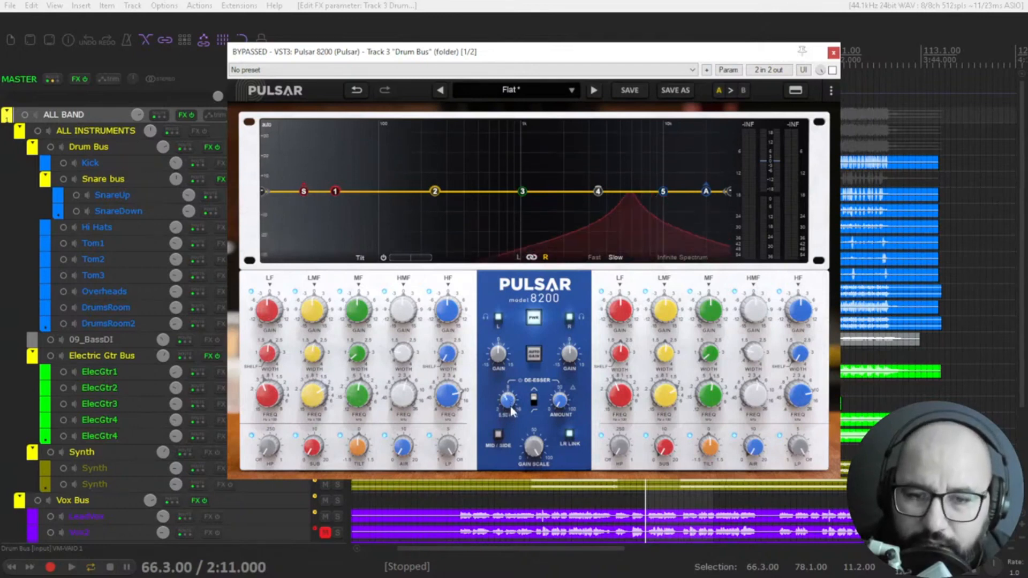
left_click_drag(510, 401, 511, 397)
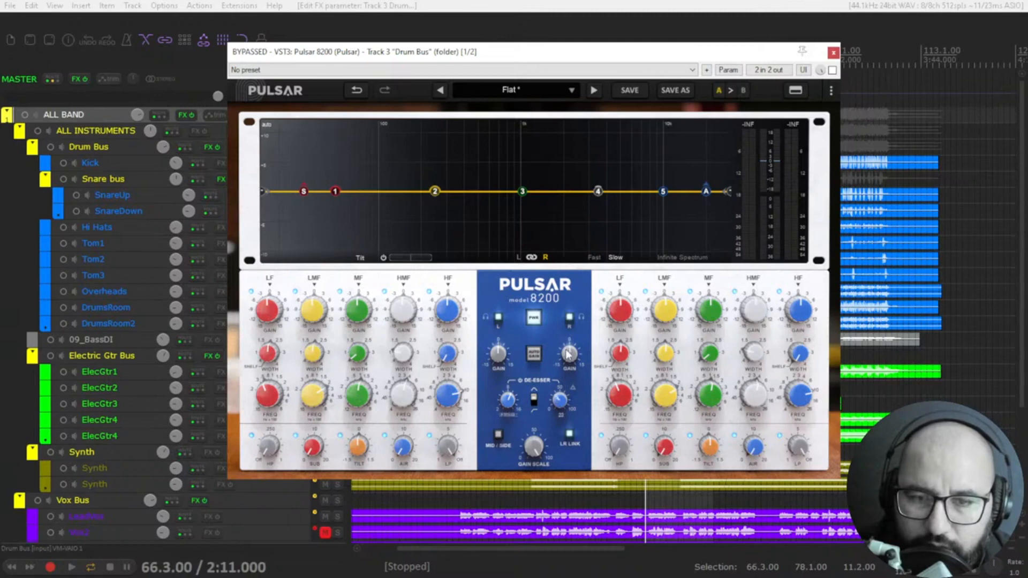
left_click_drag(508, 396, 514, 376)
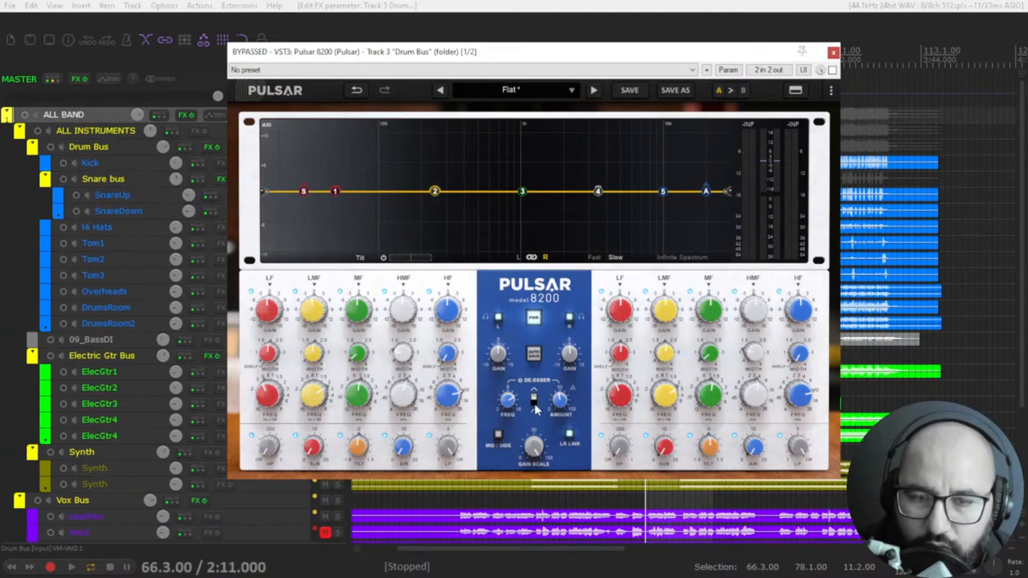
left_click(534, 402)
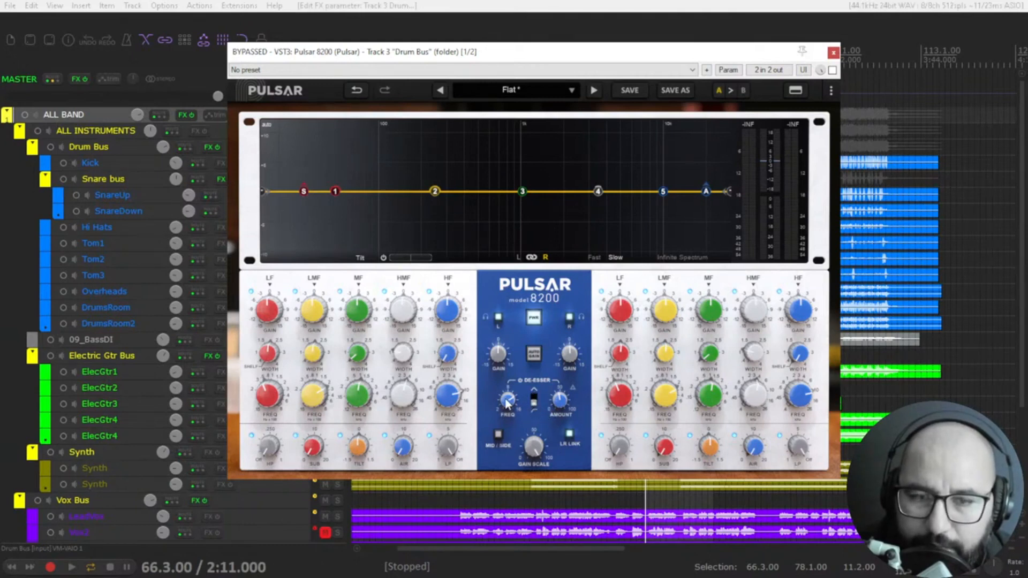
mouse_move(508, 406)
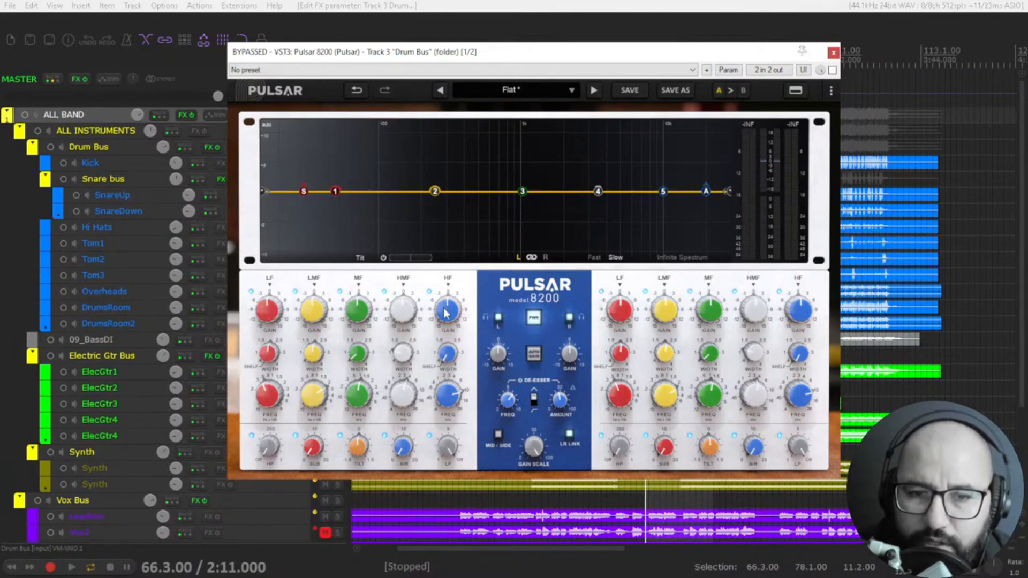
Step: Try a high-frequency shelf cut with the HF band's gain and reset it to zero
mouse_move(446, 313)
left_mouse_down()
mouse_move(444, 336)
mouse_move(449, 284)
mouse_move(444, 306)
left_mouse_up()
mouse_move(663, 216)
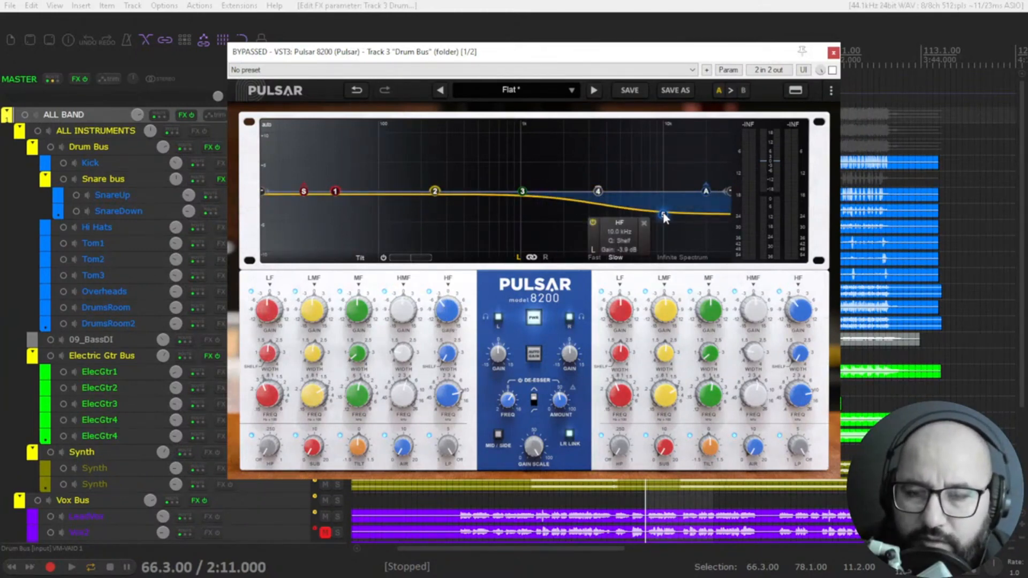
double_click(449, 315)
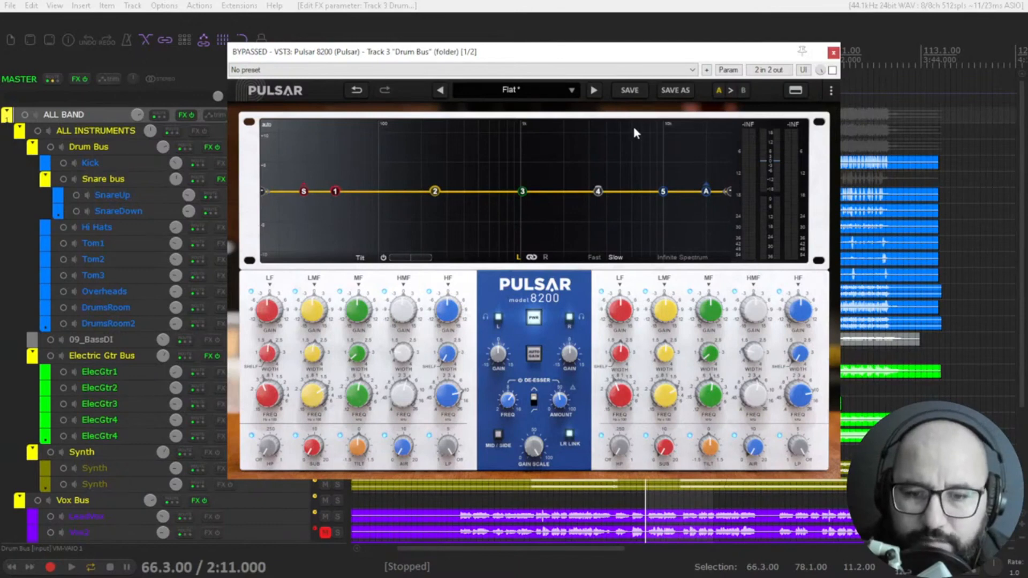
Step: Play the song from about bar 48 and take the Drum Bus equalizer out of bypass
left_click(535, 517)
key("space")
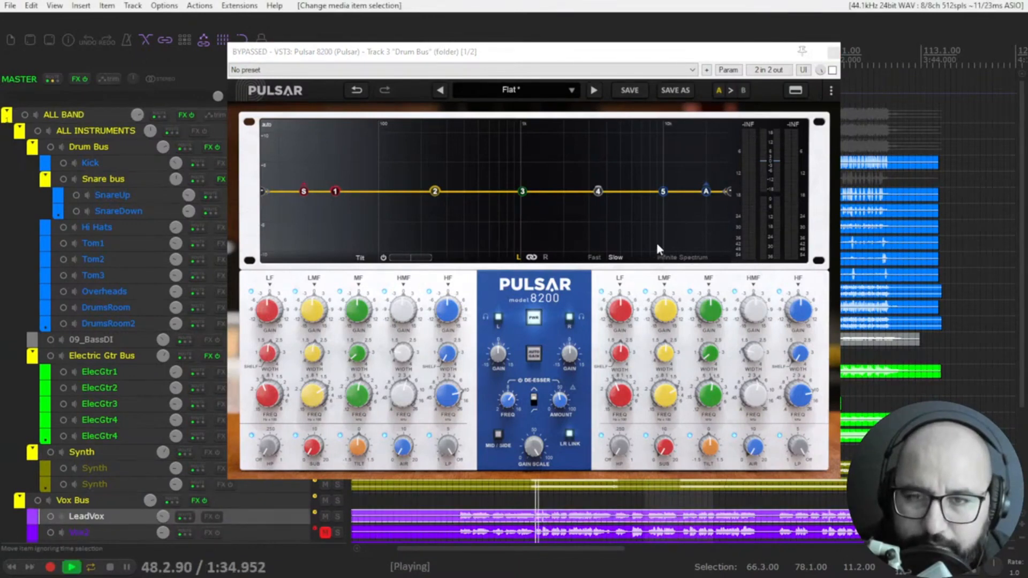
left_click(832, 70)
left_click(833, 71)
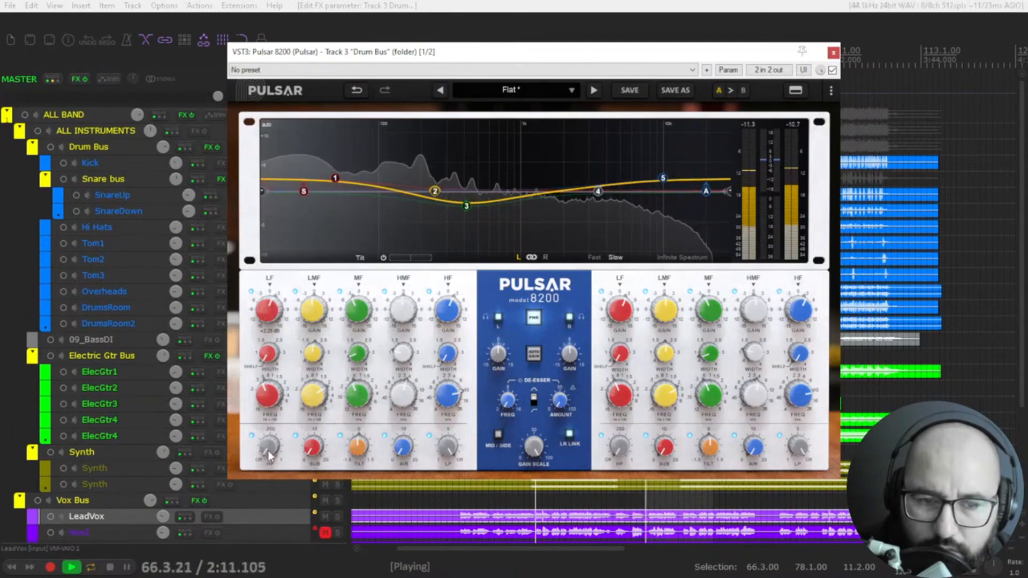
Step: Boost the sub band, add a slight air boost, trim the sub boost back, and stop playback
left_click_drag(271, 448, 314, 448)
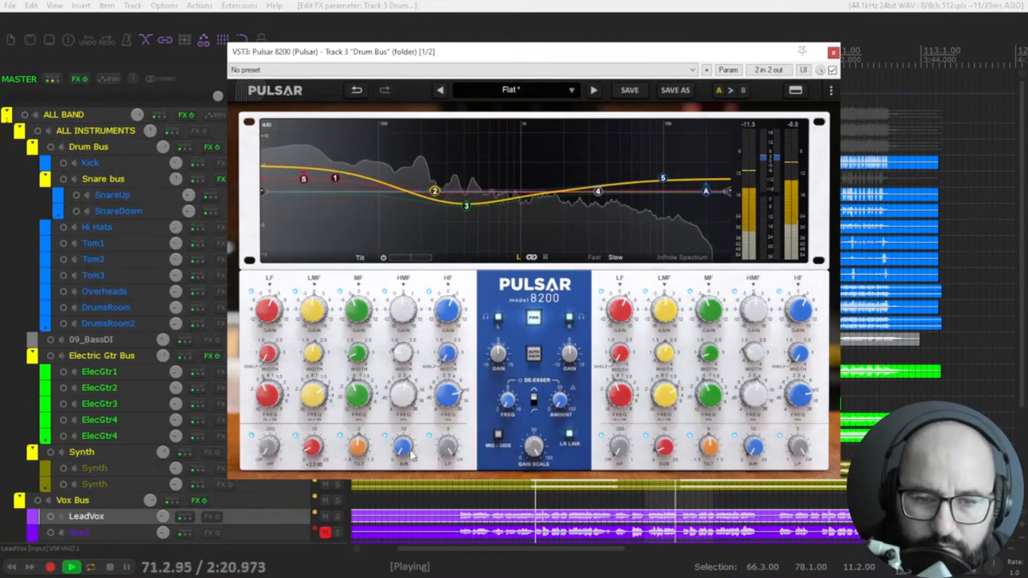
mouse_move(410, 453)
left_mouse_down()
mouse_move(407, 436)
mouse_move(405, 451)
left_mouse_up()
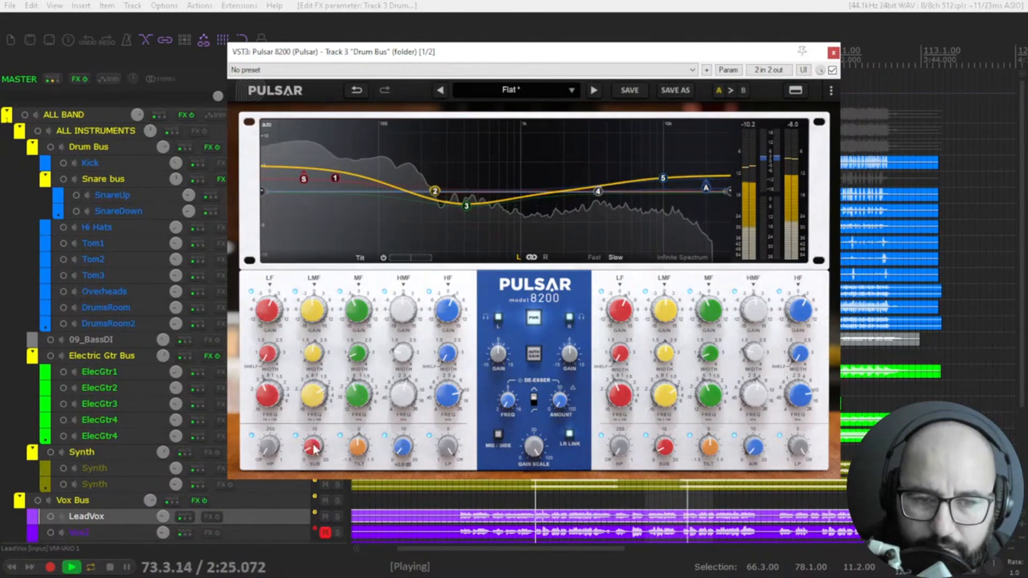
left_click_drag(314, 449, 314, 455)
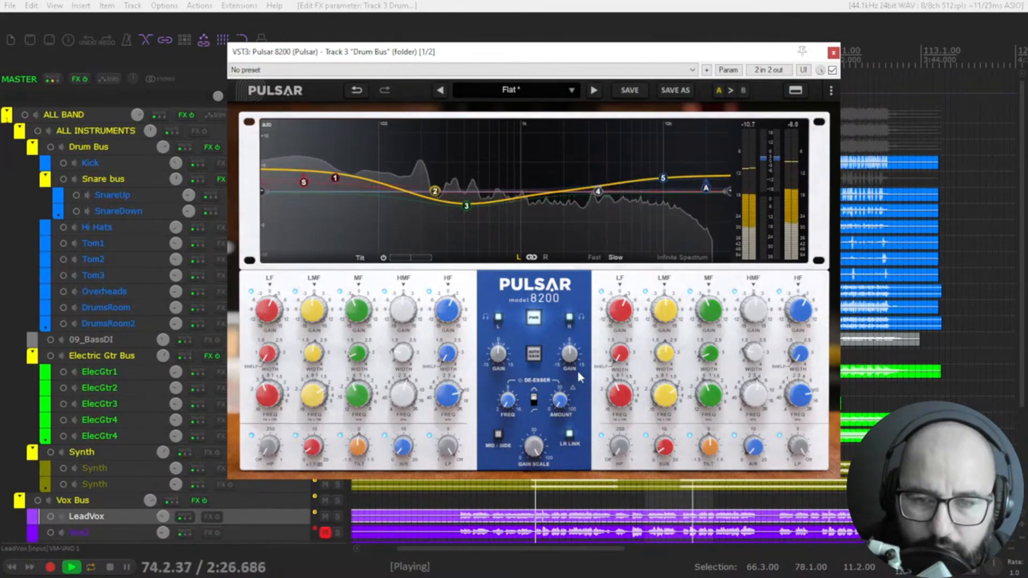
key("space")
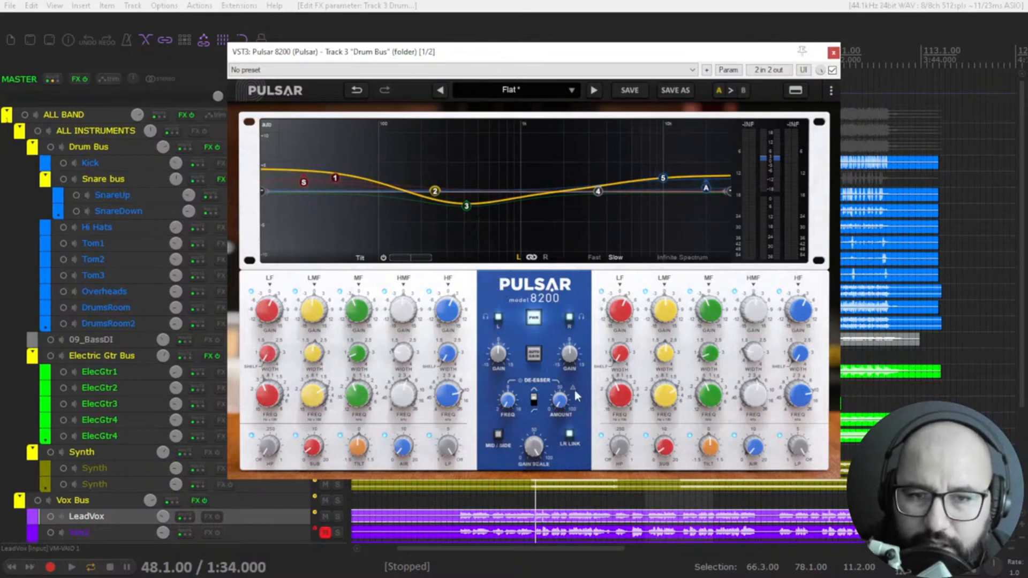
Step: Play the song and try the gain scale between 0 and 100 and a tilt, returning the curve to its earlier shape
left_click_drag(538, 450, 542, 395)
key("space")
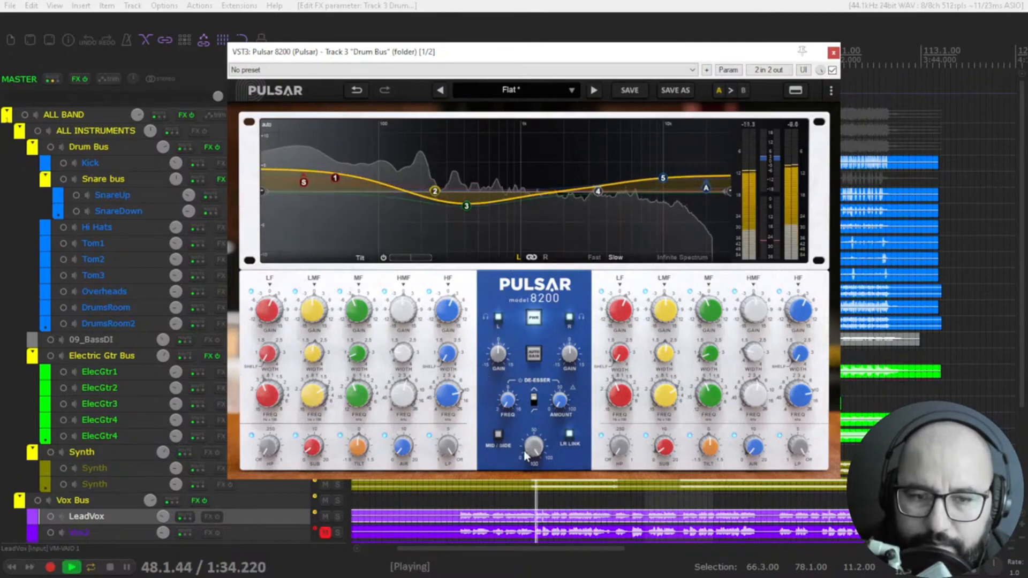
left_click_drag(535, 457, 535, 499)
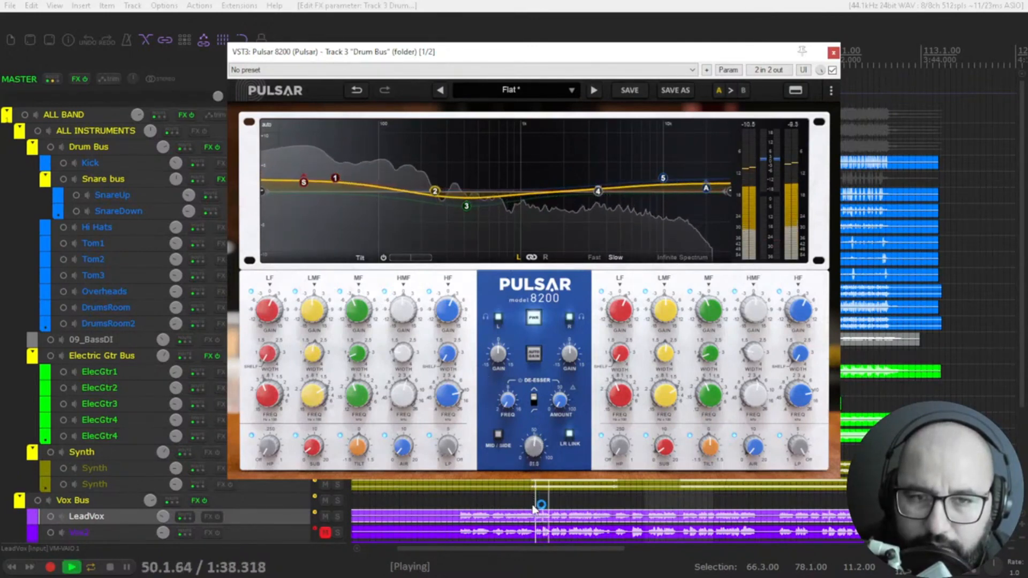
left_click_drag(529, 452, 544, 349)
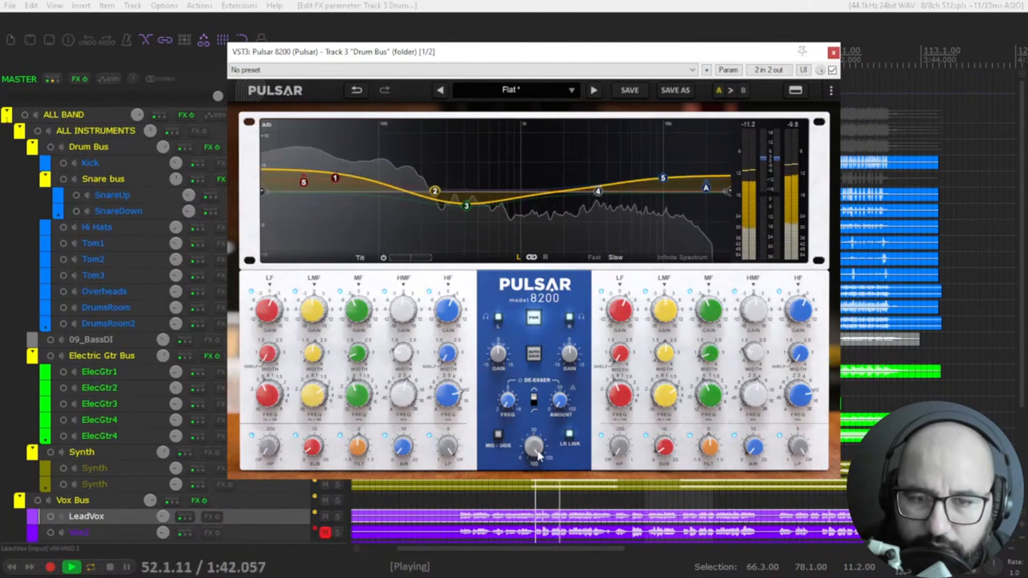
left_click_drag(536, 449, 538, 503)
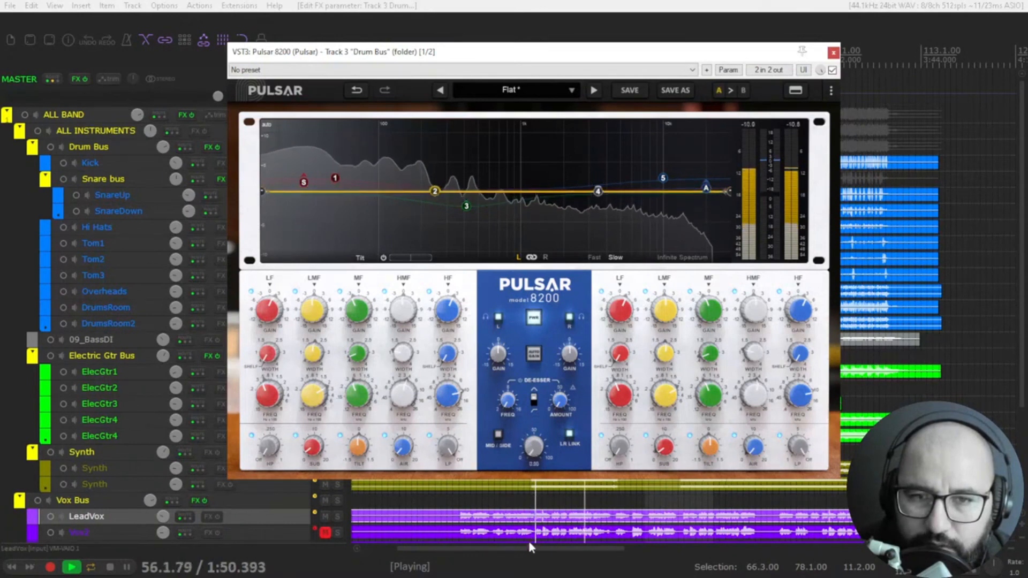
left_click_drag(528, 544, 530, 452)
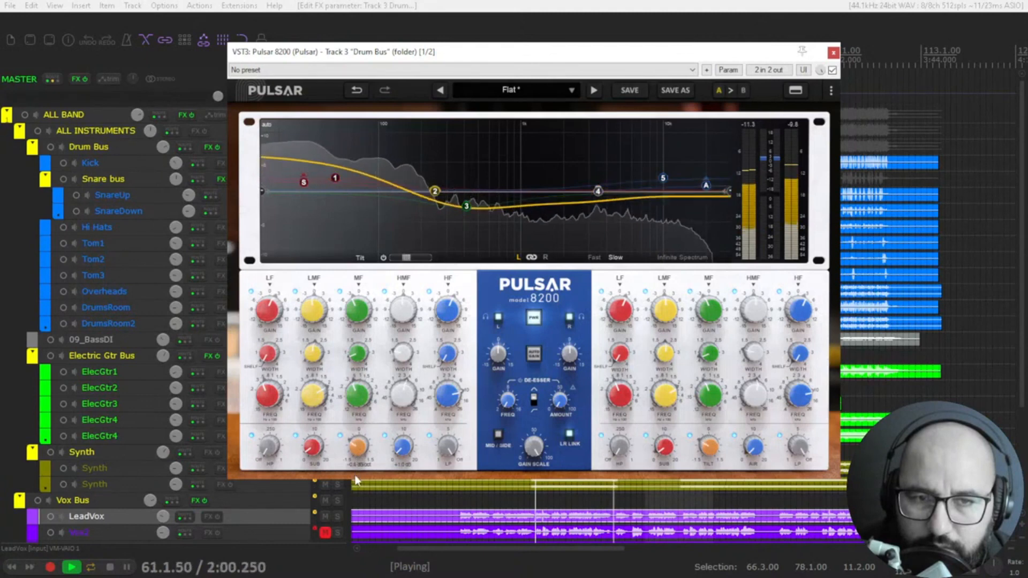
left_click_drag(354, 484, 362, 454)
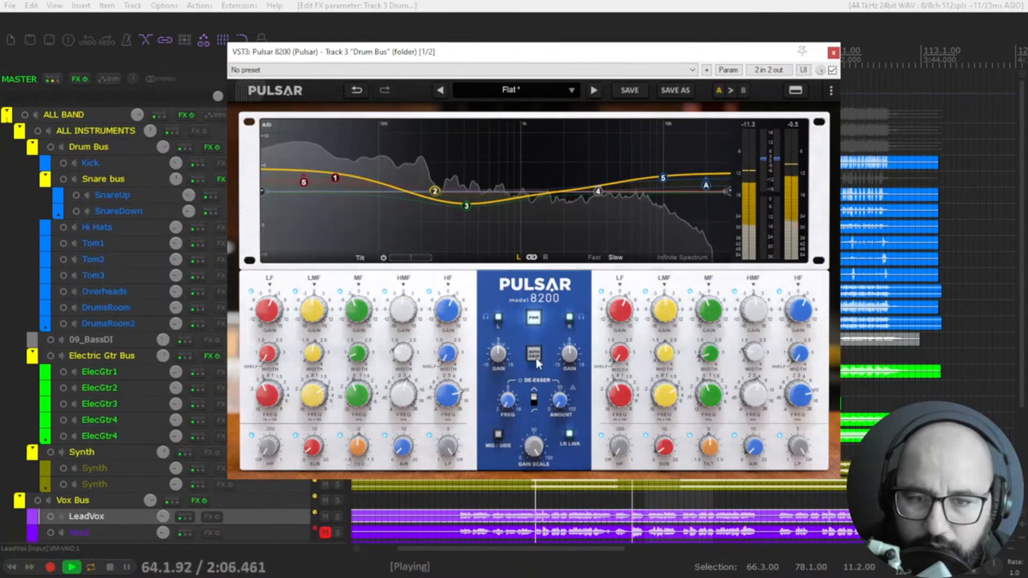
Step: Compare the Drum Bus with its equalizer bypassed and active during playback, with auto gain on
left_click(832, 70)
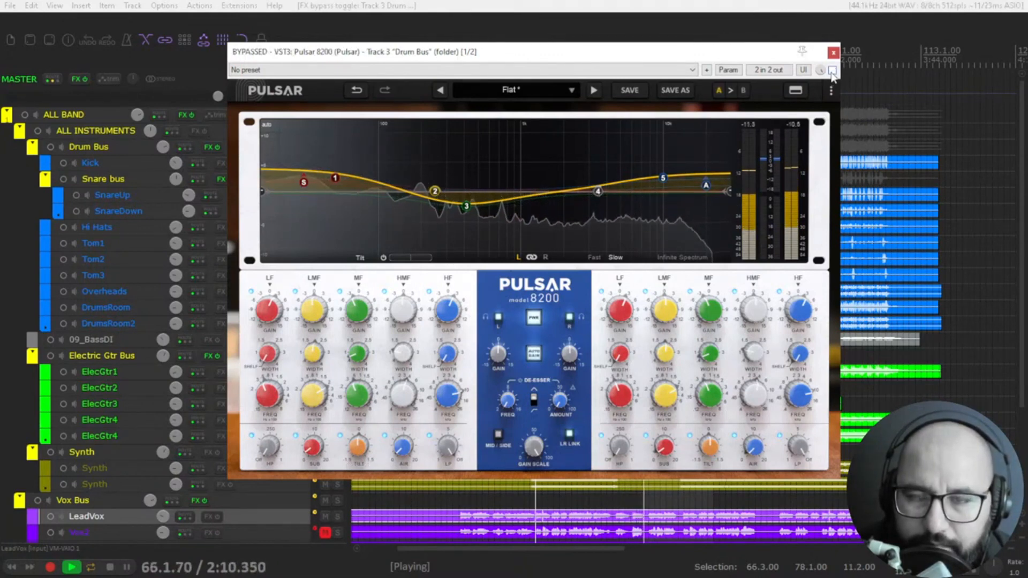
left_click(832, 70)
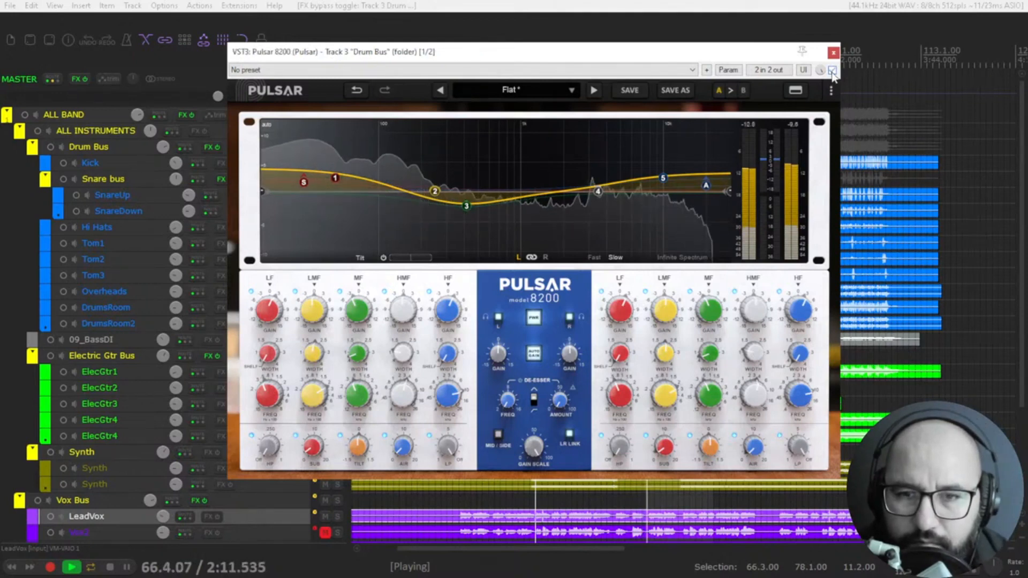
left_click(832, 70)
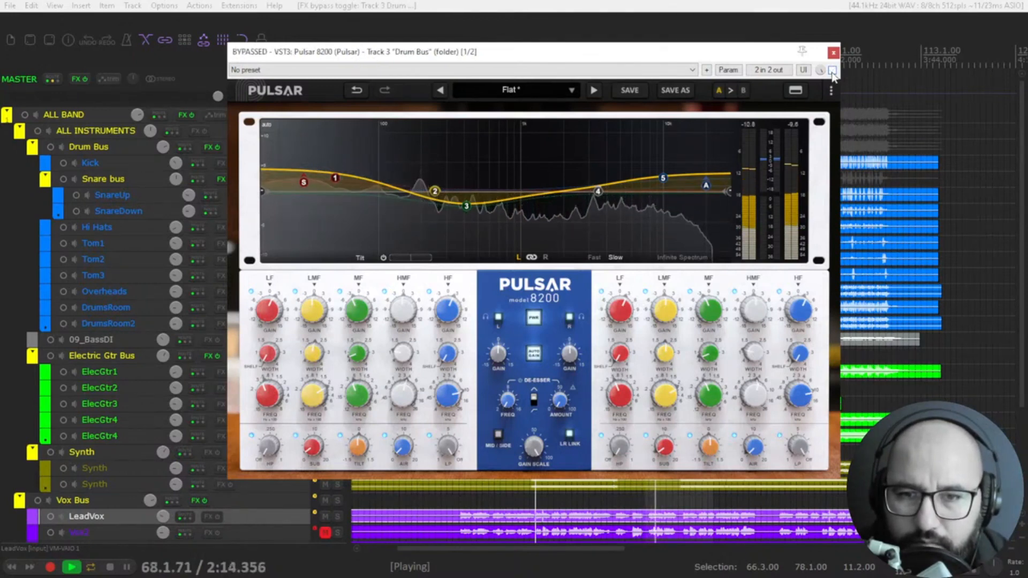
left_click(832, 70)
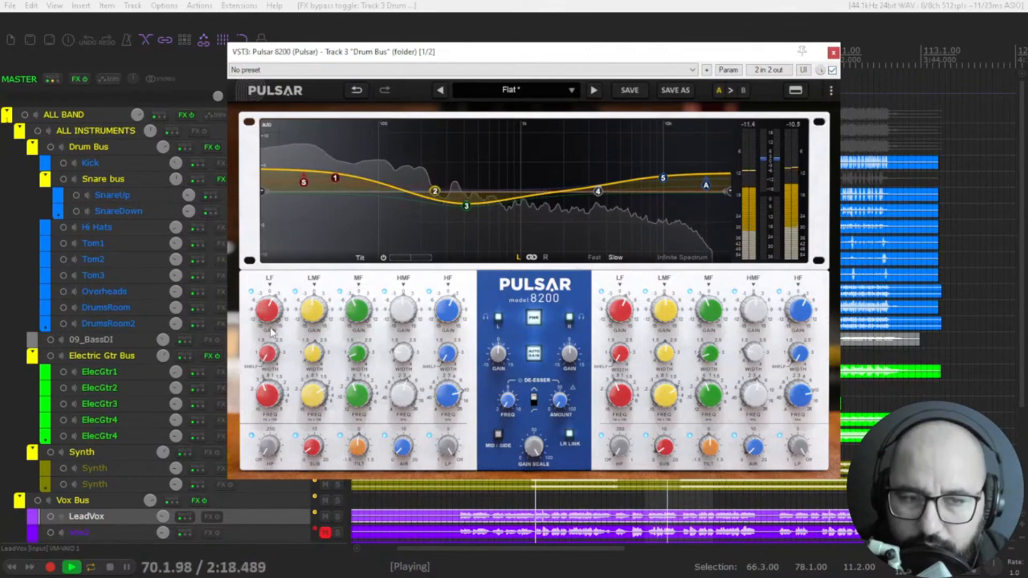
Step: Lower the Drum Bus equalizer's LF and HF gains slightly, stop playback, and close the plugin with it still active
left_click_drag(270, 310, 269, 322)
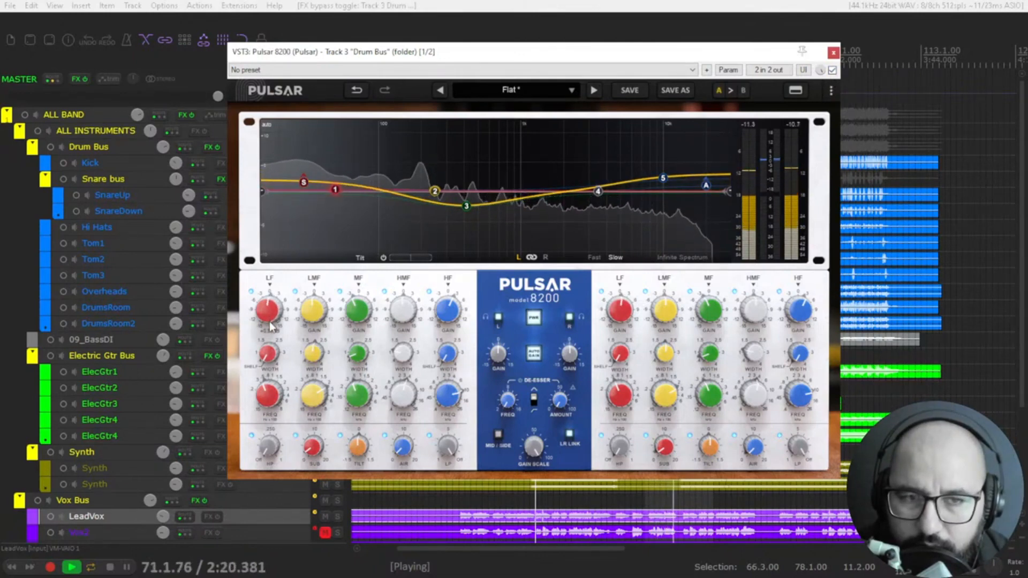
left_click_drag(443, 319, 443, 323)
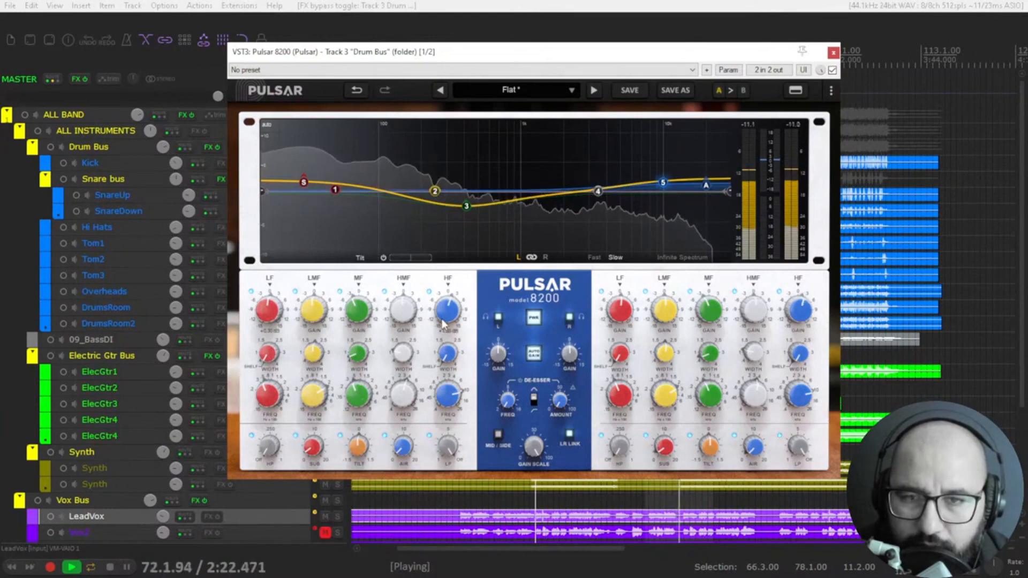
key("space")
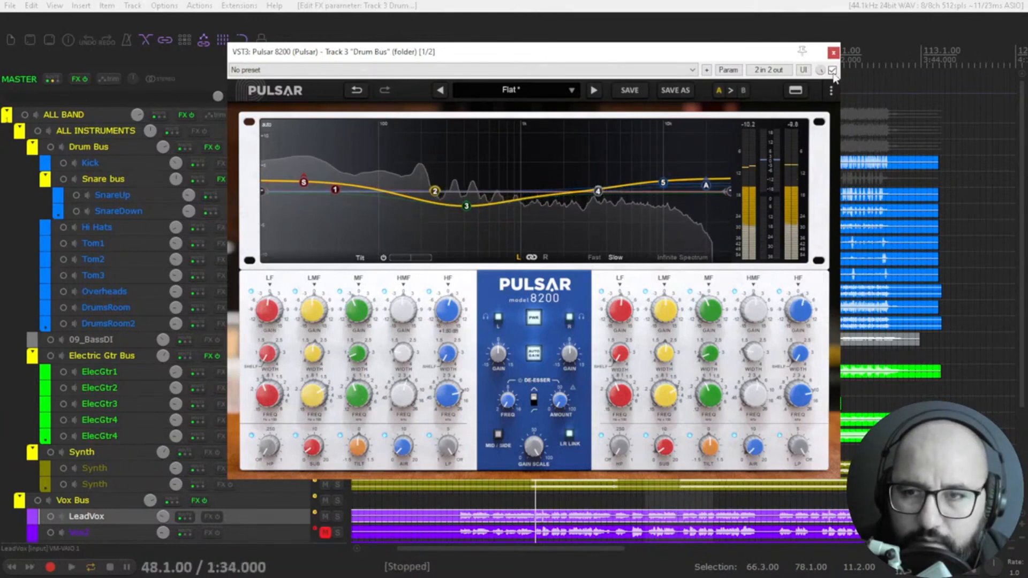
left_click(833, 71)
left_click(833, 71)
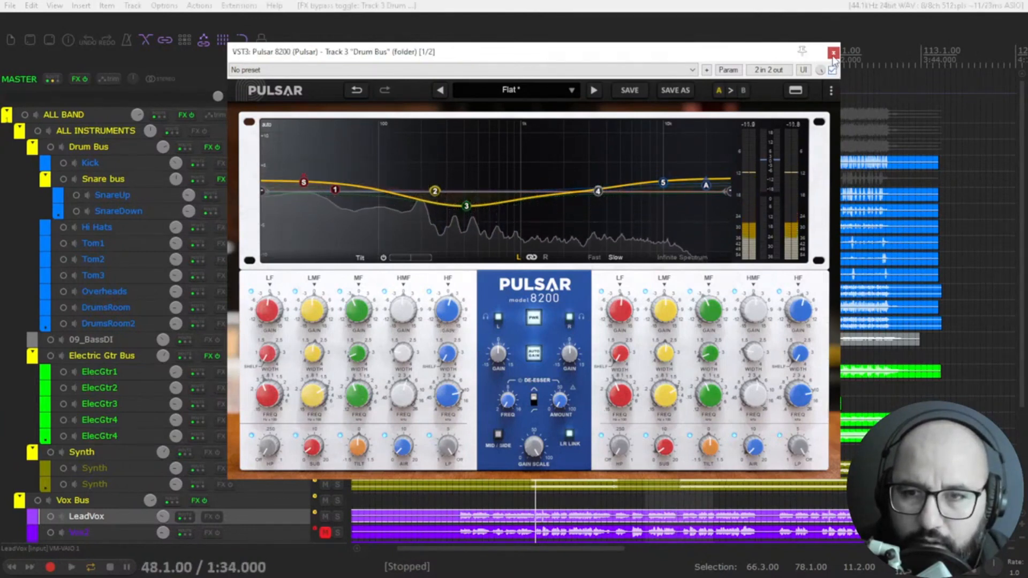
left_click(833, 53)
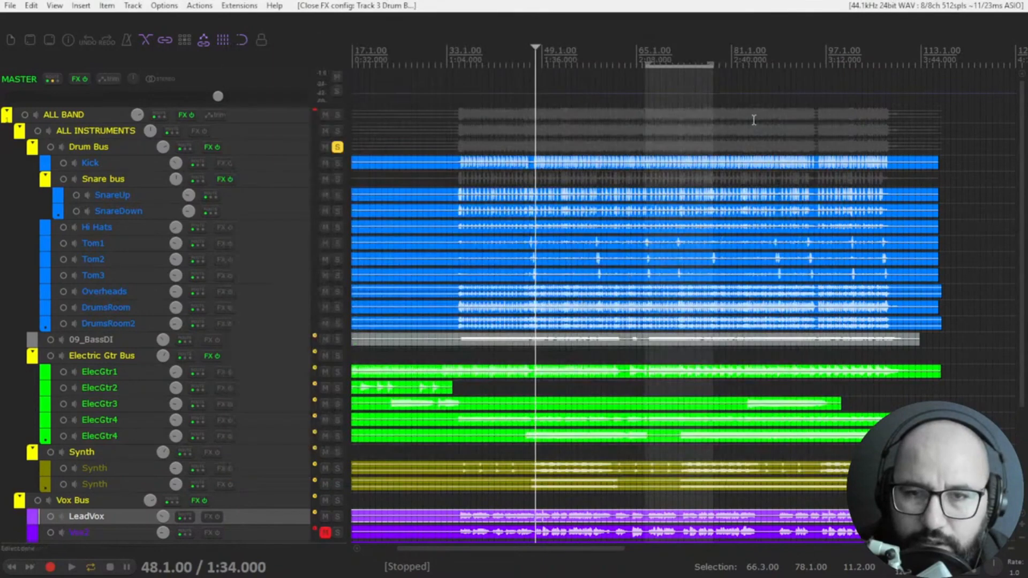
Step: Switch the solo from the Drum Bus to the Electric Gtr Bus and open that bus's Pulsar 8200
left_click(338, 150)
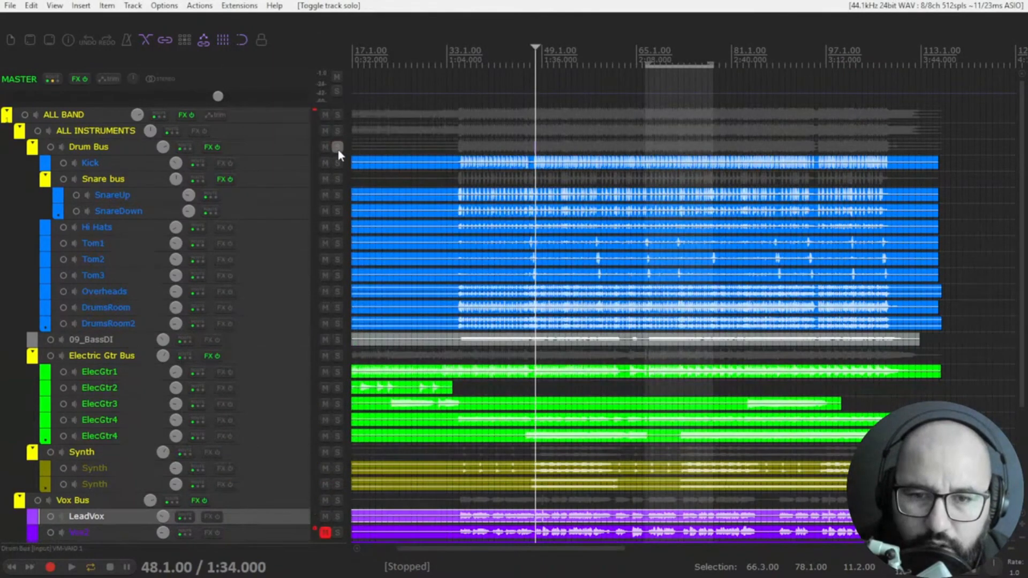
left_click(337, 356)
right_click(206, 358)
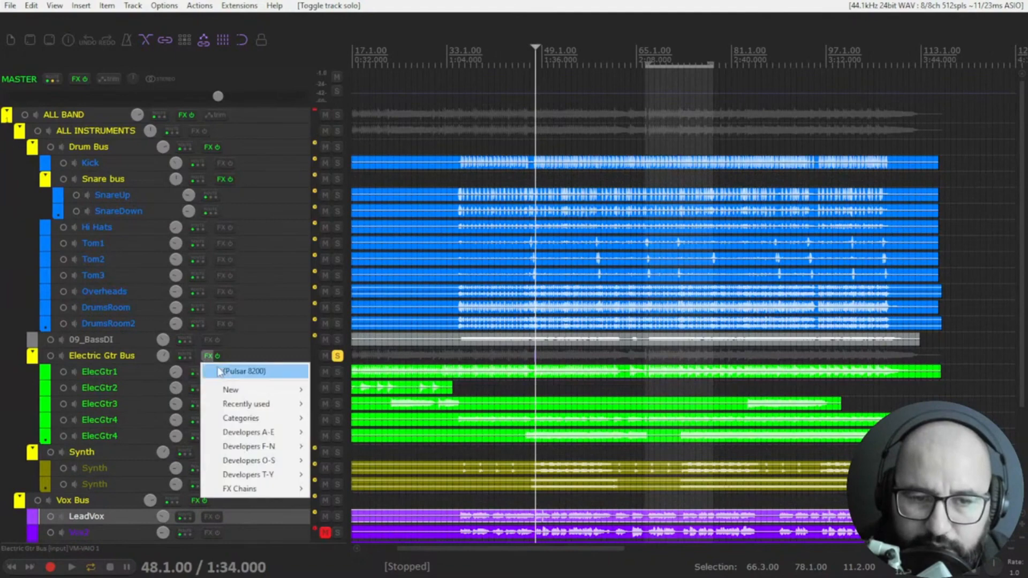
left_click(219, 371)
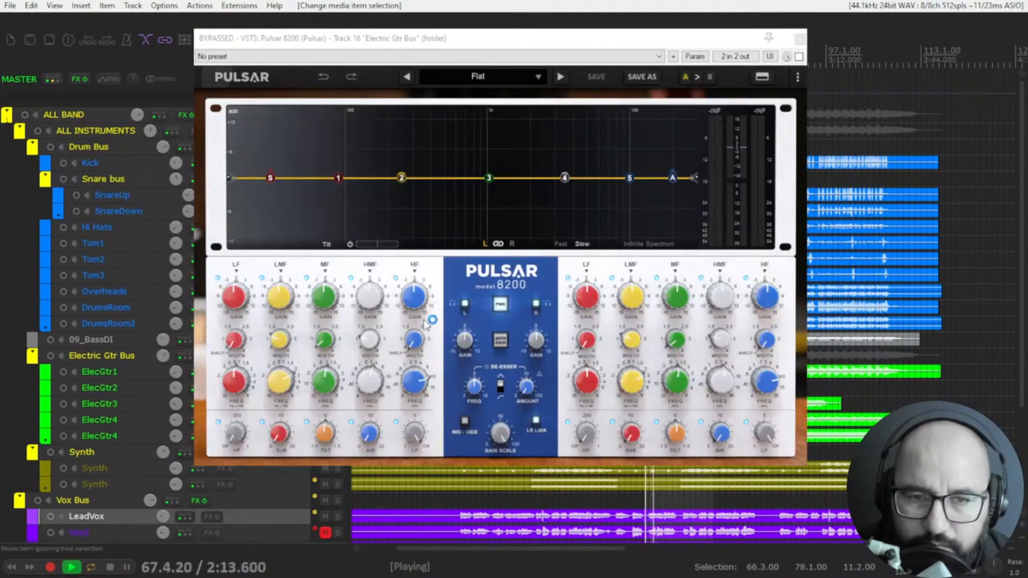
Step: Boost the air band on the Electric Gtr Bus, leave the HF gain at zero, and take the equalizer out of bypass
left_click_drag(415, 300, 419, 292)
double_click(419, 292)
left_click_drag(369, 432, 374, 408)
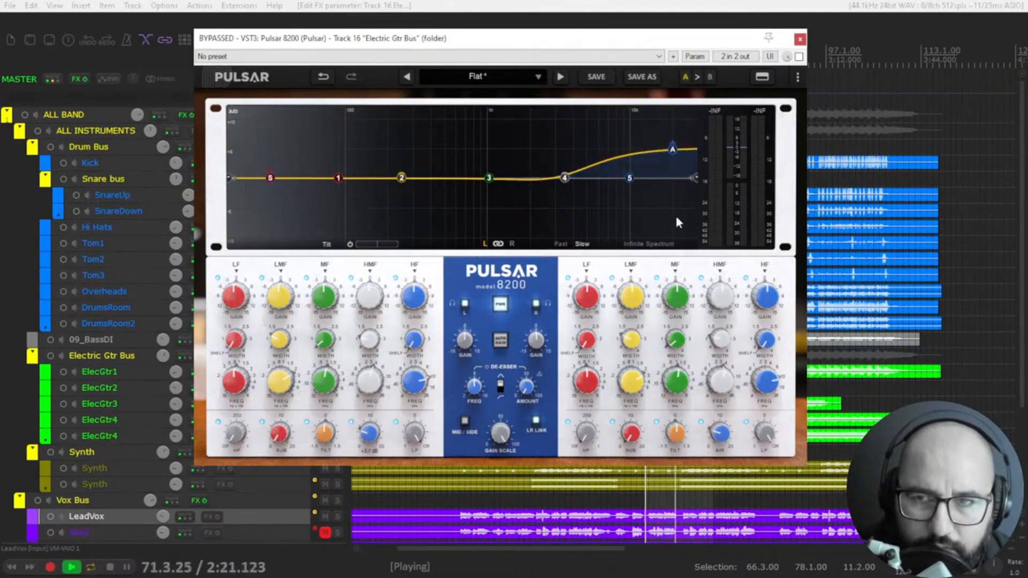
left_click(799, 56)
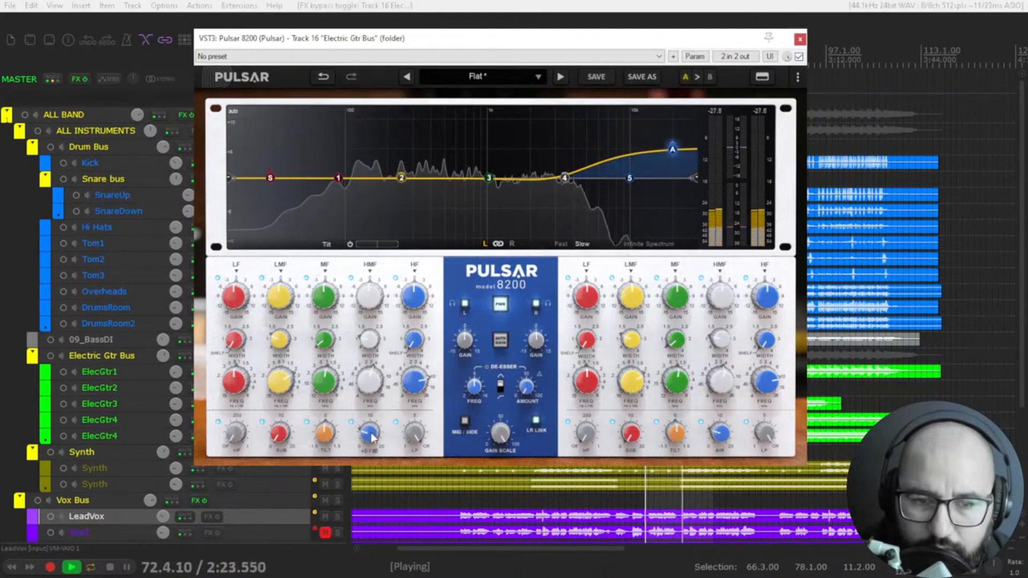
left_click_drag(374, 433, 374, 429)
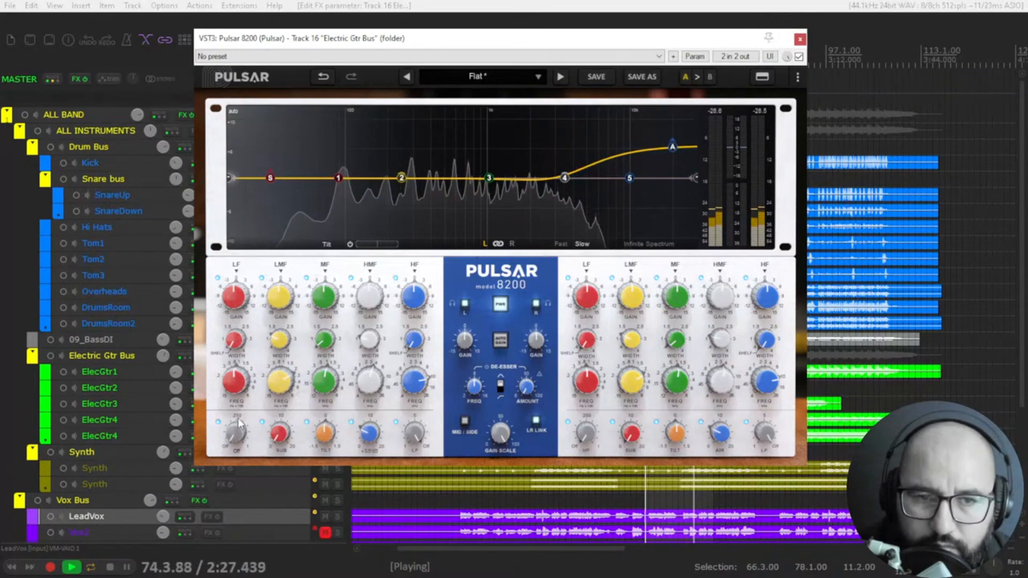
Step: Add a high-pass filter just below 100 Hz and a small, narrowed LMF cut on the Electric Gtr Bus
left_click_drag(240, 424, 247, 396)
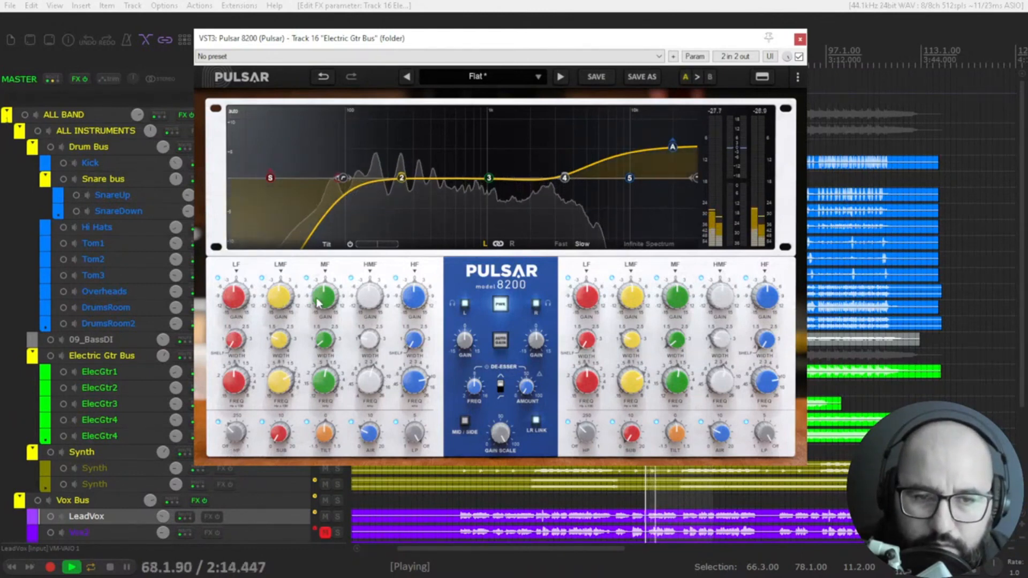
left_click_drag(285, 303, 284, 306)
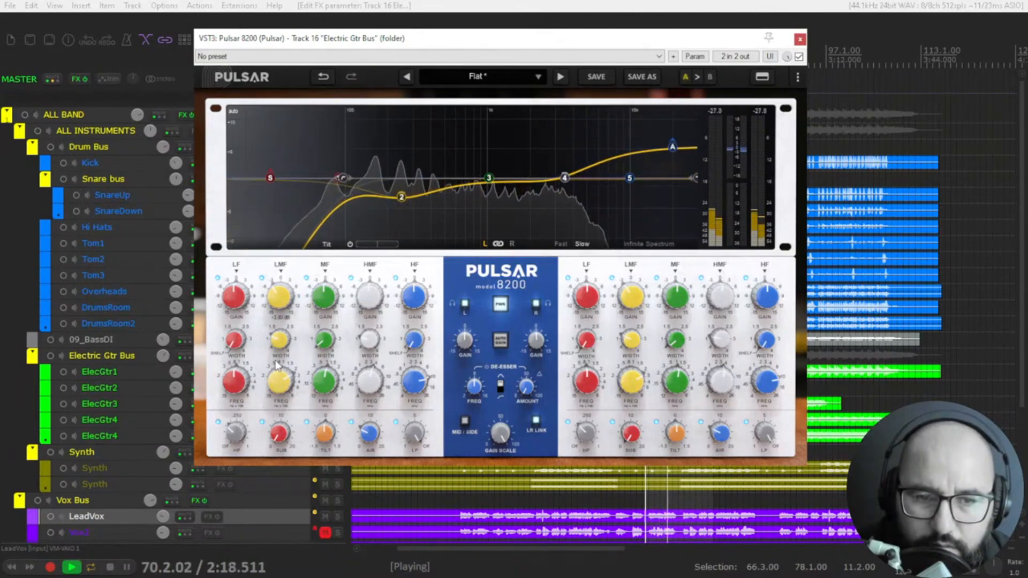
left_click_drag(281, 337, 286, 284)
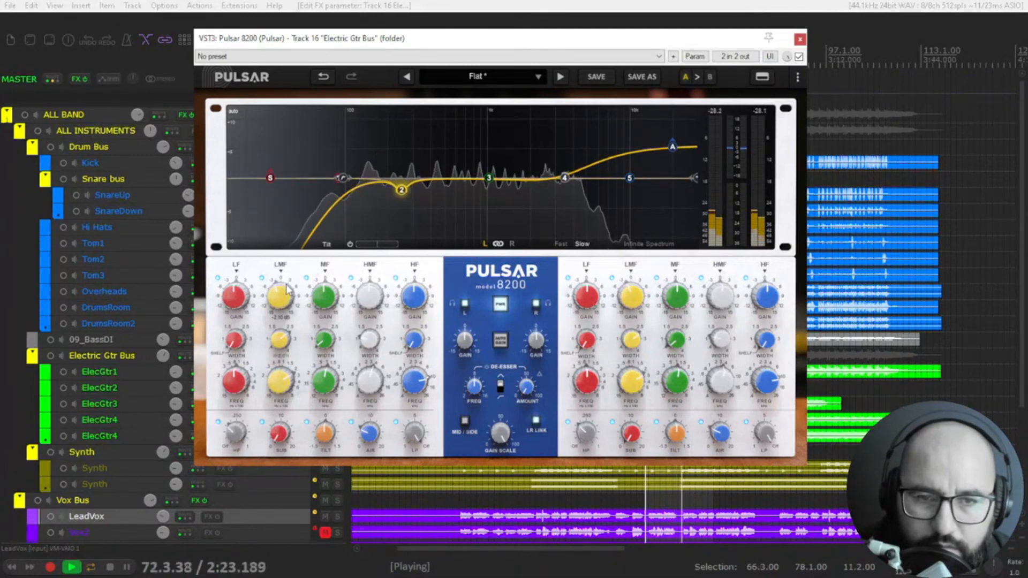
Step: Boost the guitars' MF band around 1 kHz and add a smaller HMF boost
left_click_drag(367, 292, 328, 279)
double_click(362, 300)
left_click_drag(326, 341, 373, 283)
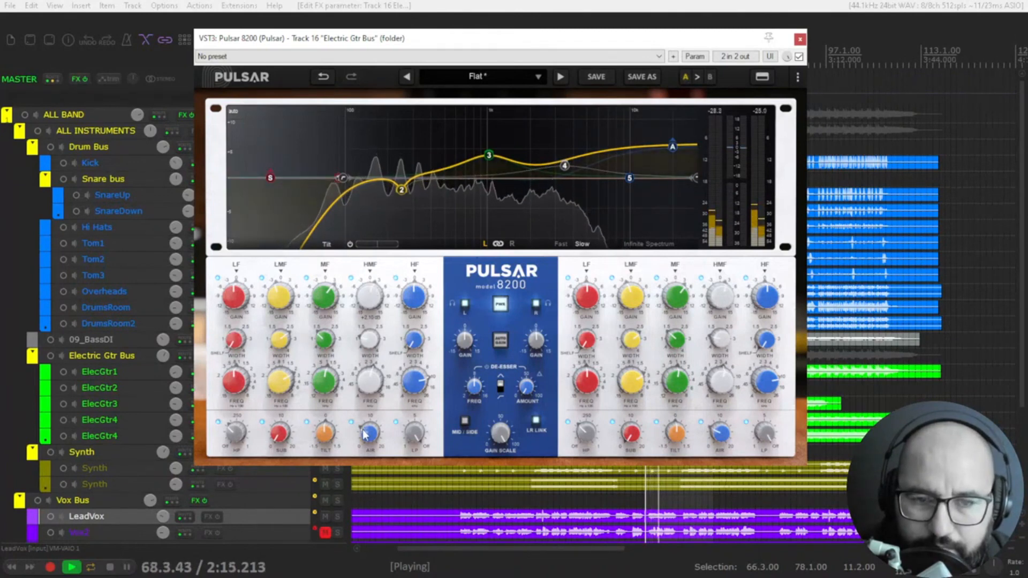
Step: Trim the guitars' air boost slightly and compare the equalizer bypassed and active, with auto gain on
left_click_drag(369, 433, 325, 438)
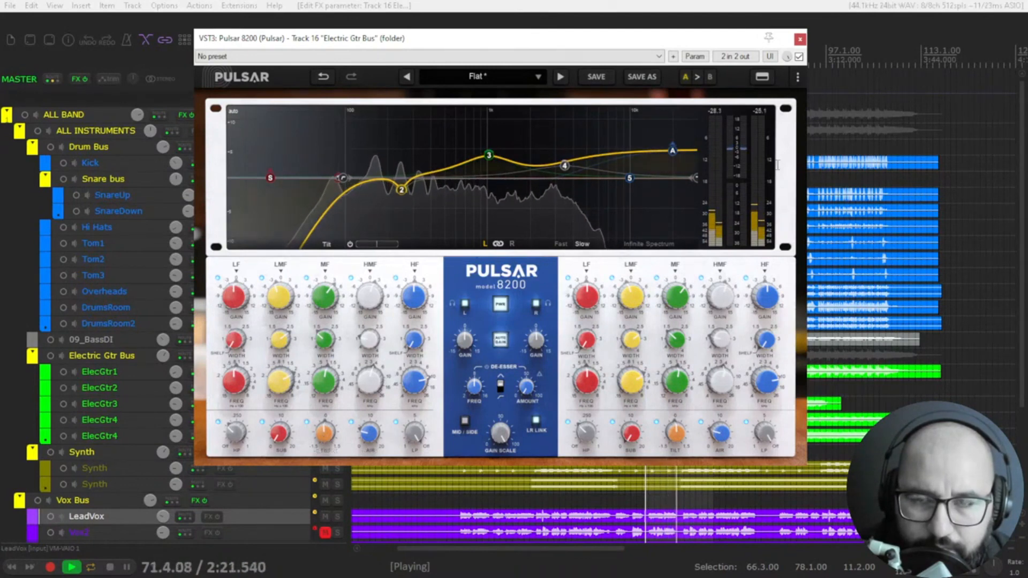
left_click(799, 57)
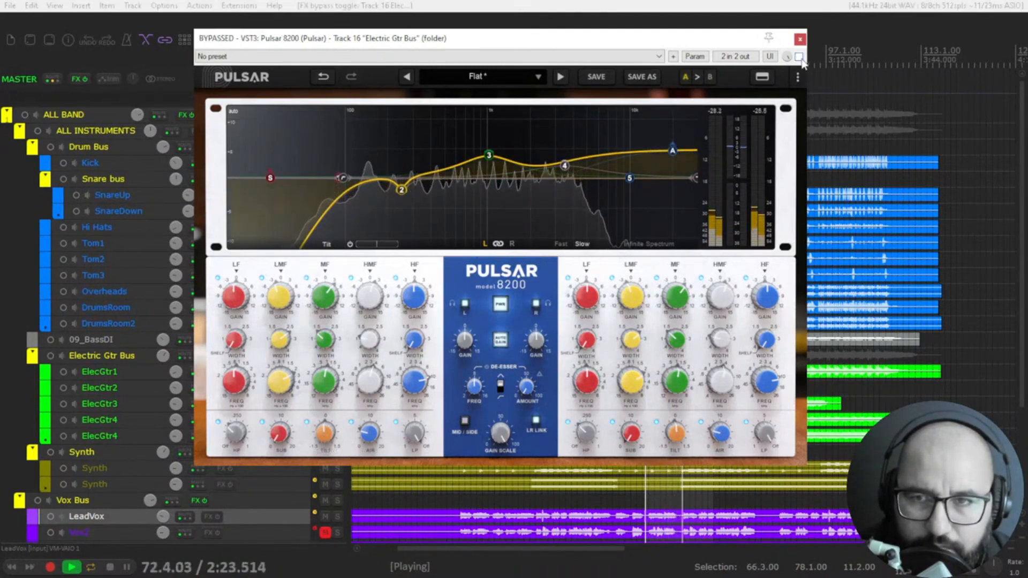
left_click(799, 58)
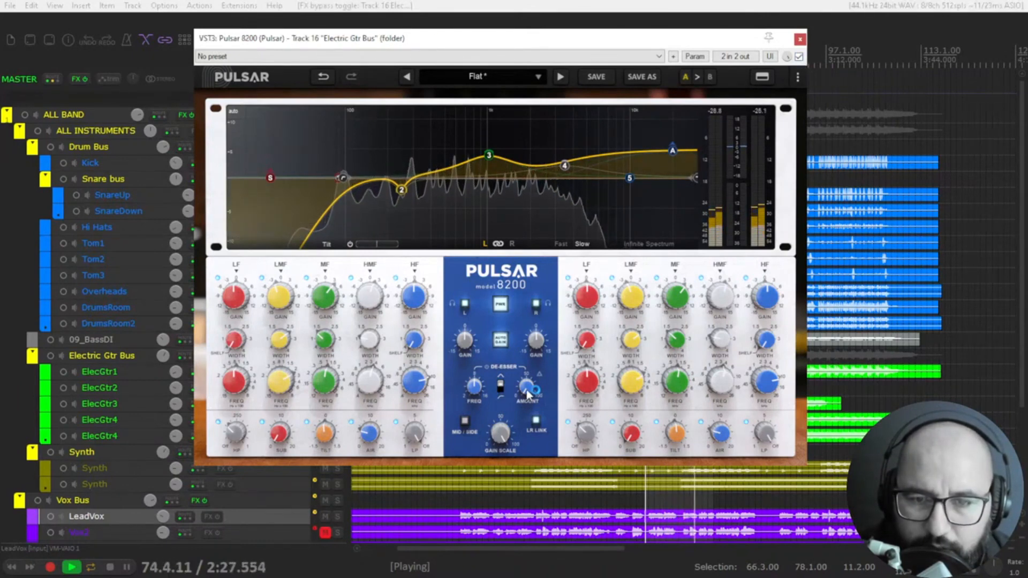
Step: Set the guitar bus de-esser's amount to about halfway and audition its frequency
left_click_drag(533, 375, 537, 323)
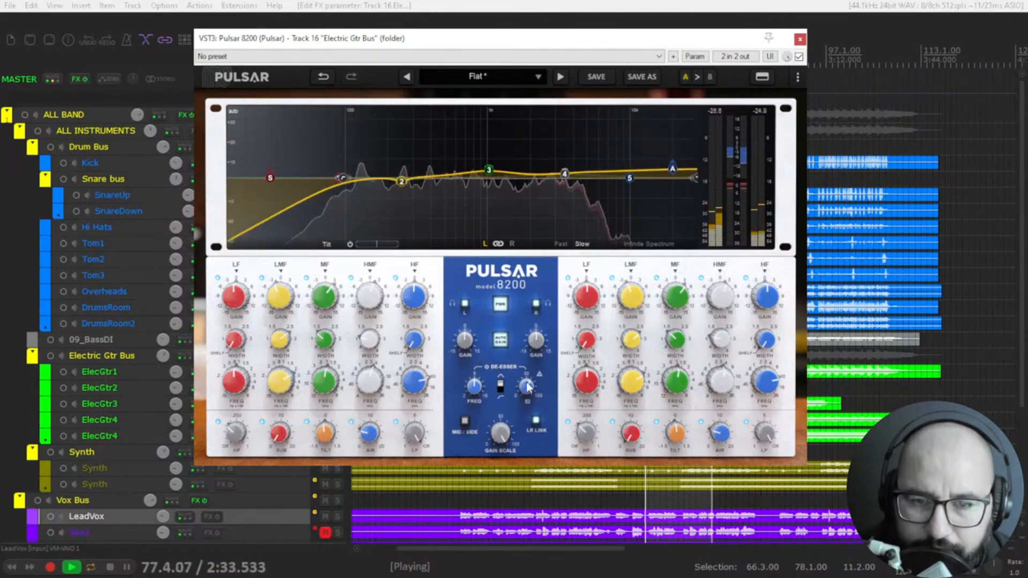
left_click_drag(527, 393, 529, 382)
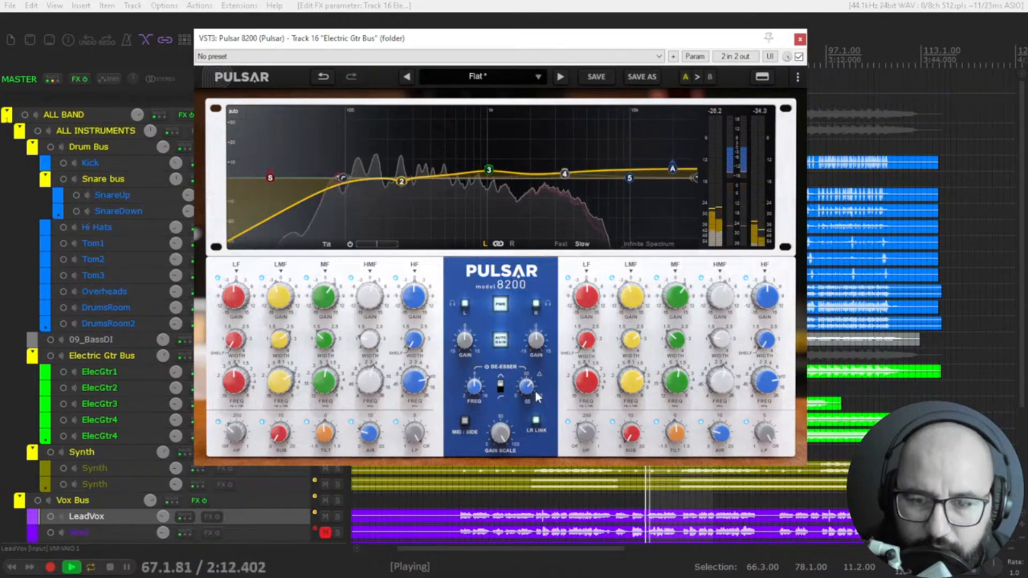
mouse_move(625, 183)
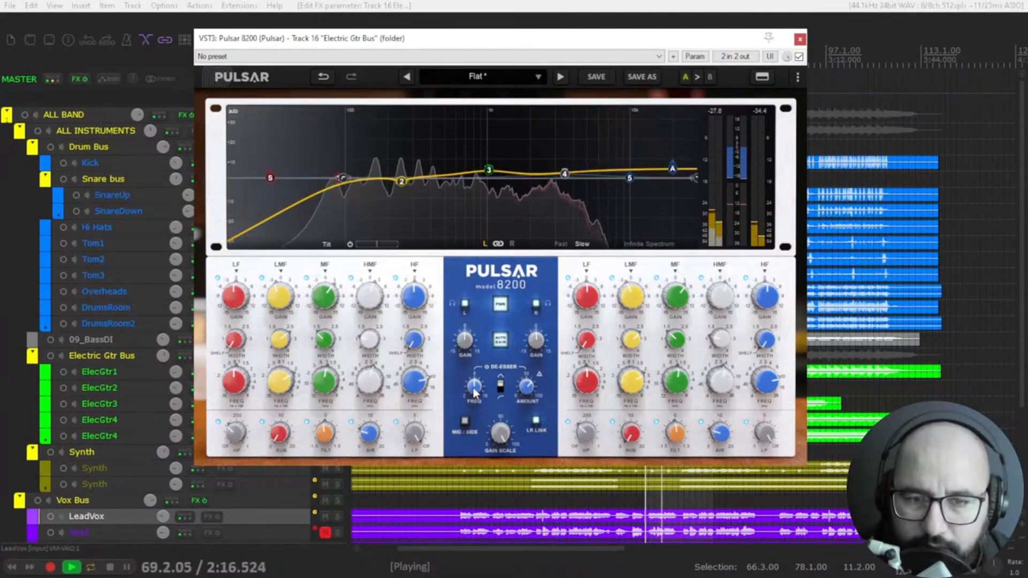
left_click_drag(474, 389, 484, 375)
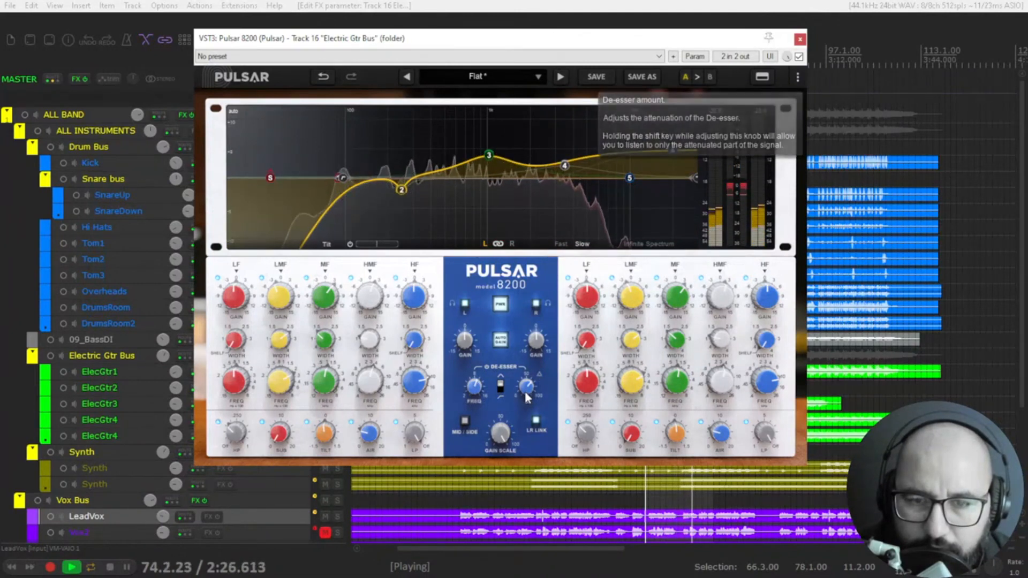
left_click_drag(525, 391, 525, 387)
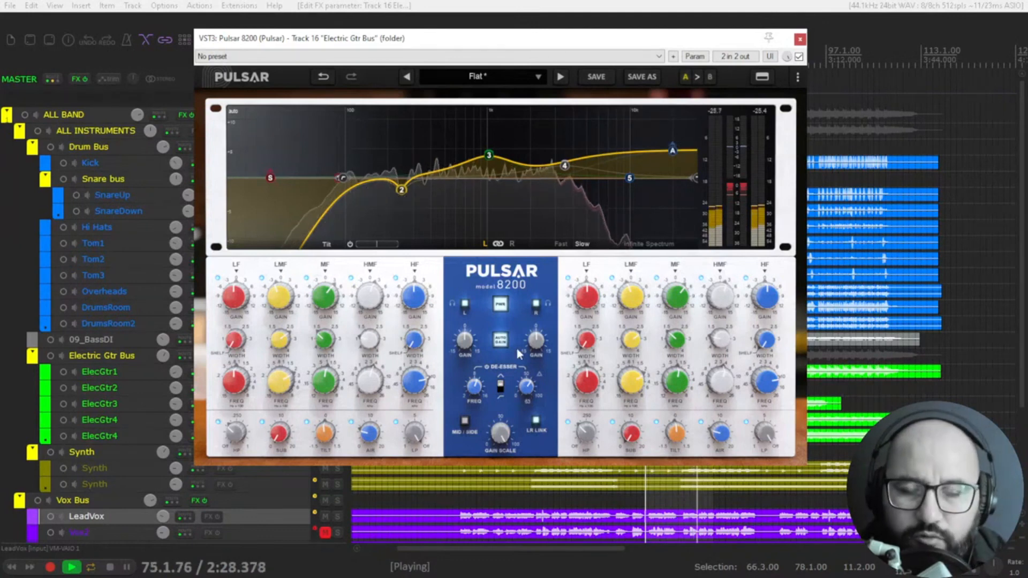
Step: Compare the de-essed Electric Gtr Bus with its equalizer bypassed and active during playback
left_click(798, 57)
left_click(799, 57)
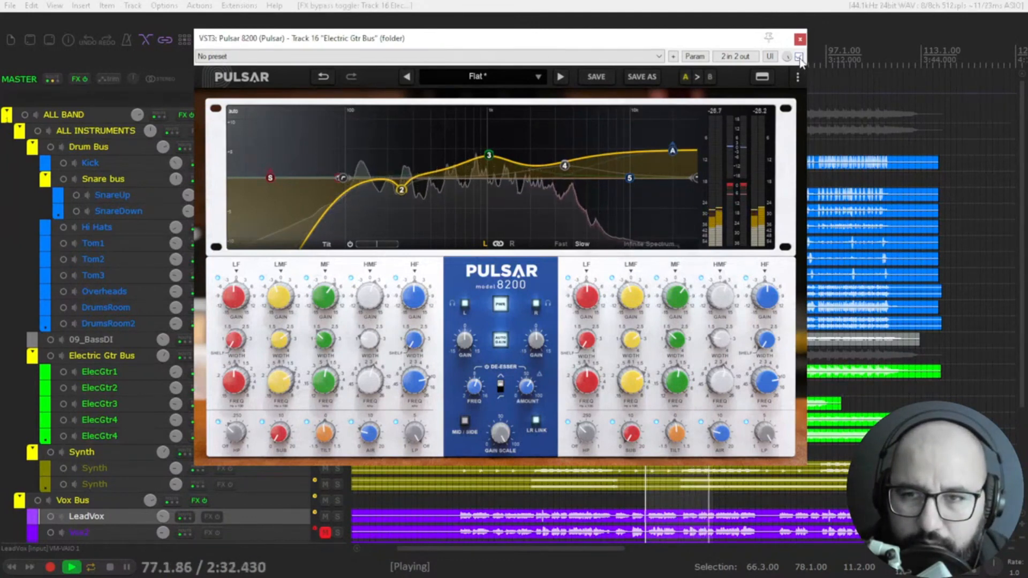
mouse_move(488, 157)
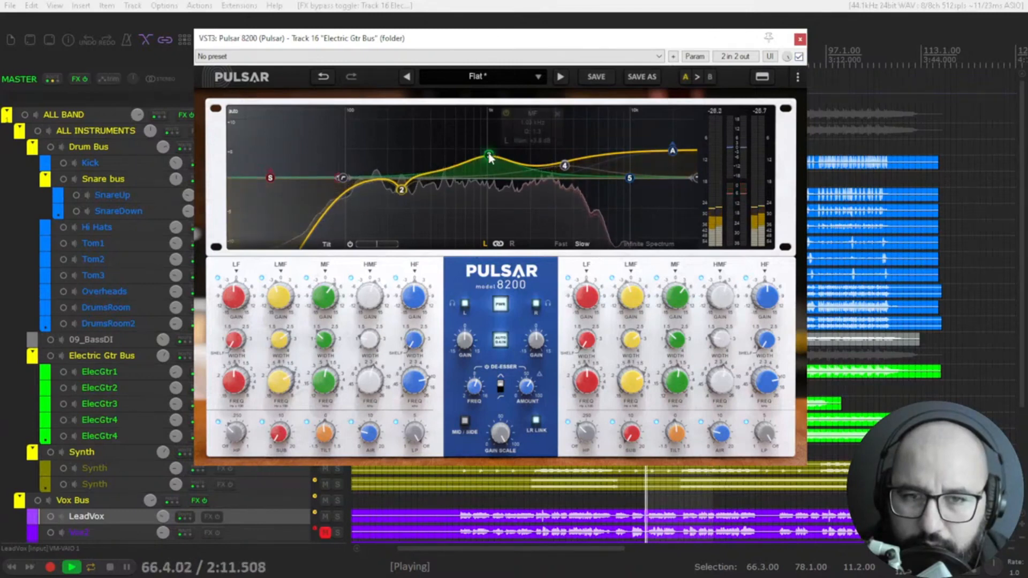
Step: Reduce the guitars' MF boost around 1.05 kHz, trim the air boost slightly, and check against the bypassed equalizer
left_click_drag(489, 157, 492, 170)
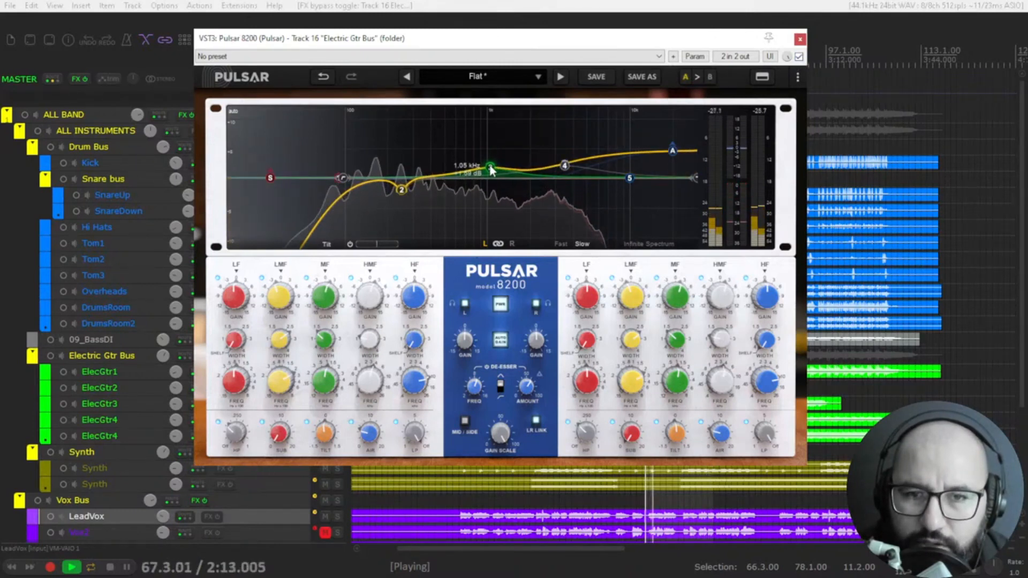
left_click_drag(670, 150, 670, 154)
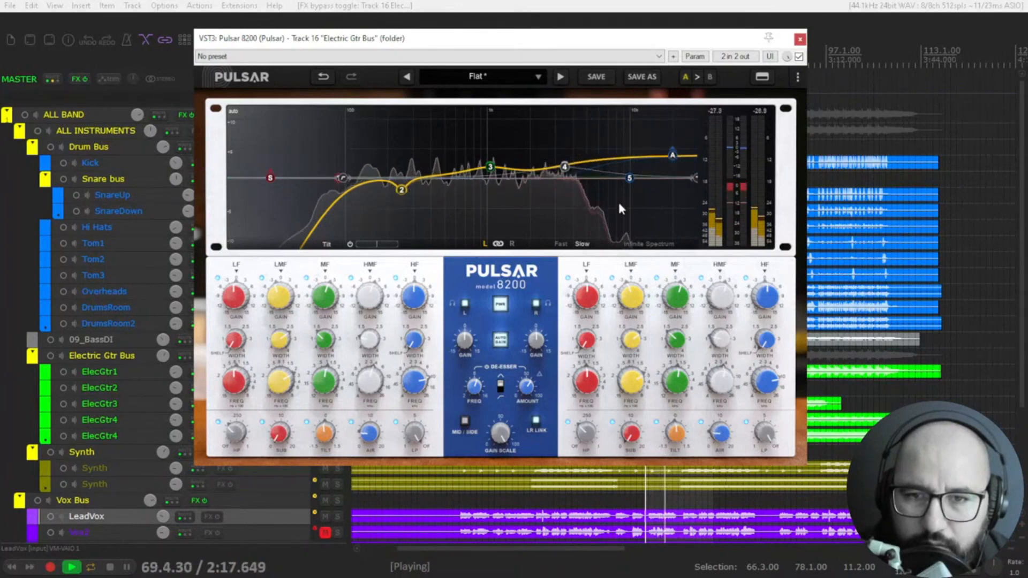
left_click(799, 56)
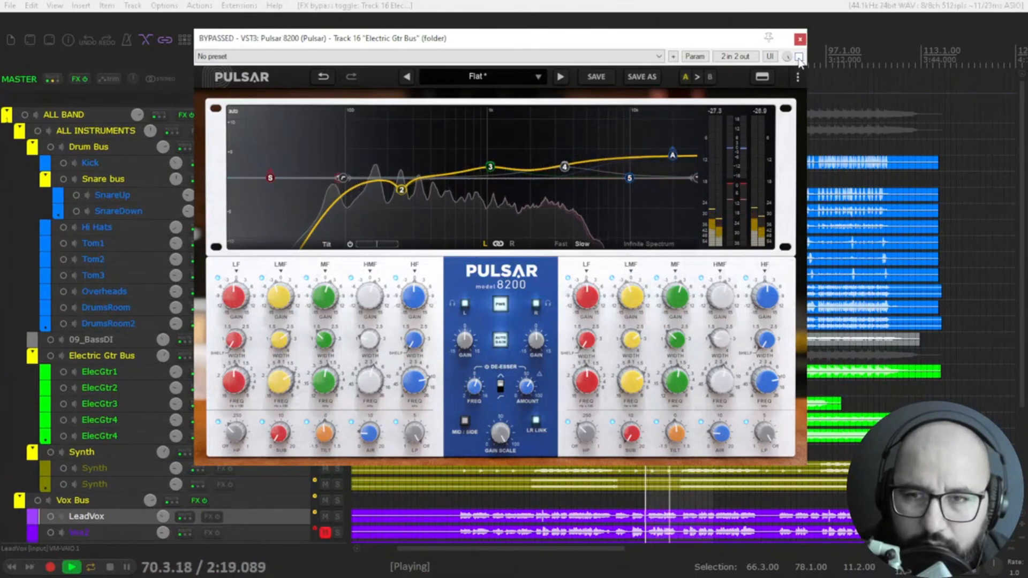
Step: Stop playback, close the guitar bus equalizer and unsolo the Electric Gtr Bus
key("space")
left_click(799, 38)
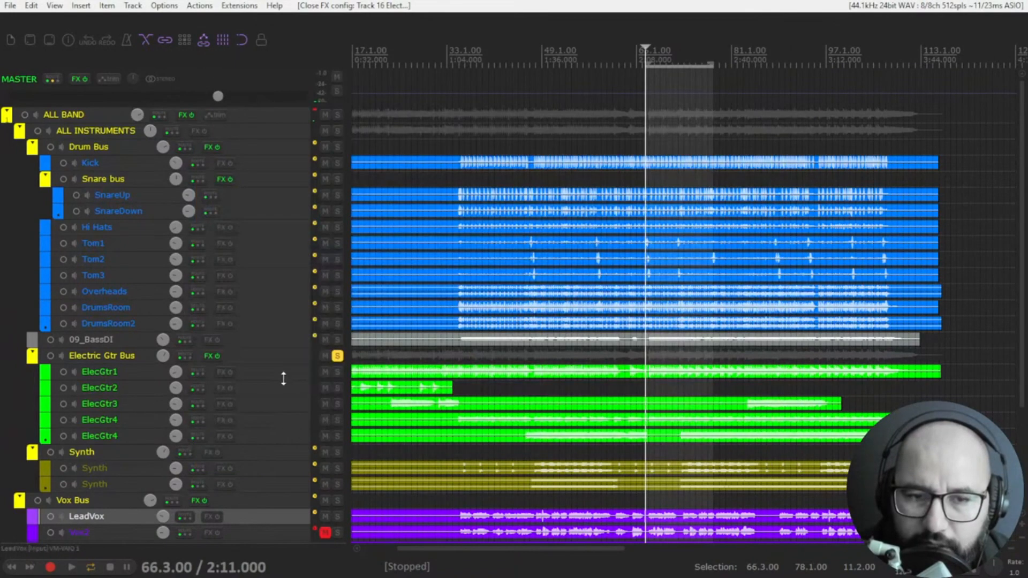
left_click(337, 358)
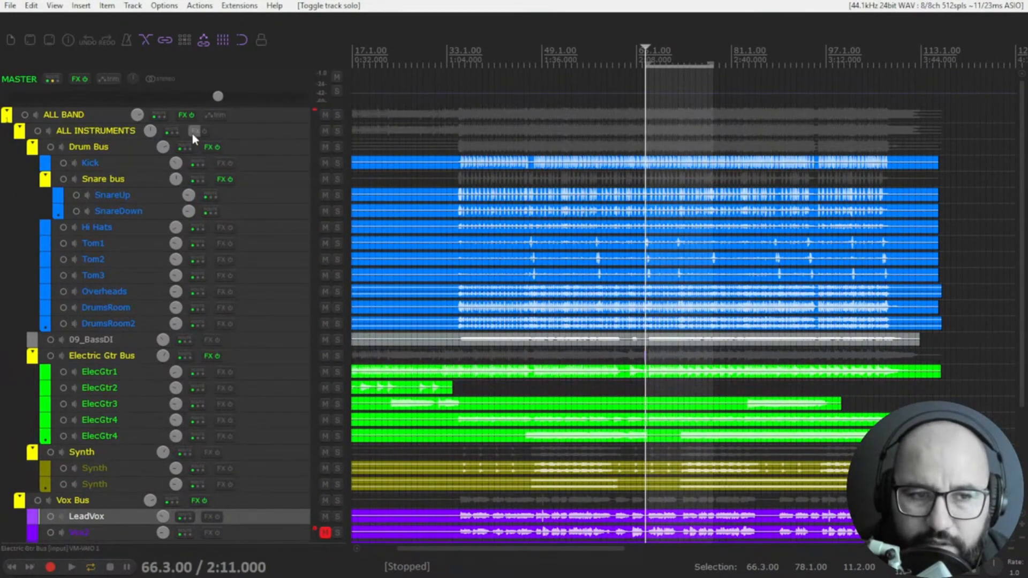
Step: Play the full mix and activate the ALL BAND bus's Pulsar 8200 with auto gain on
key("space")
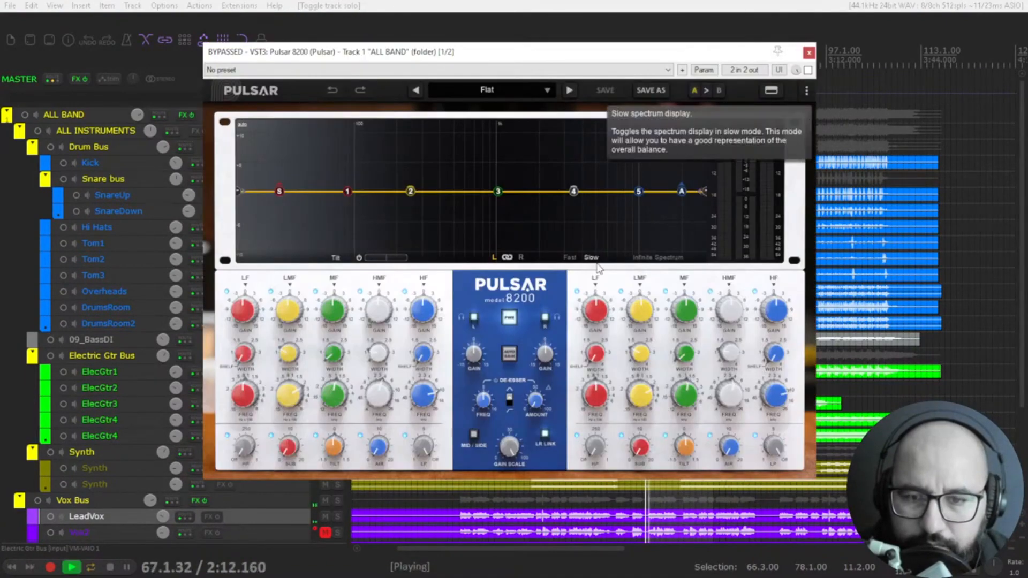
left_click(808, 69)
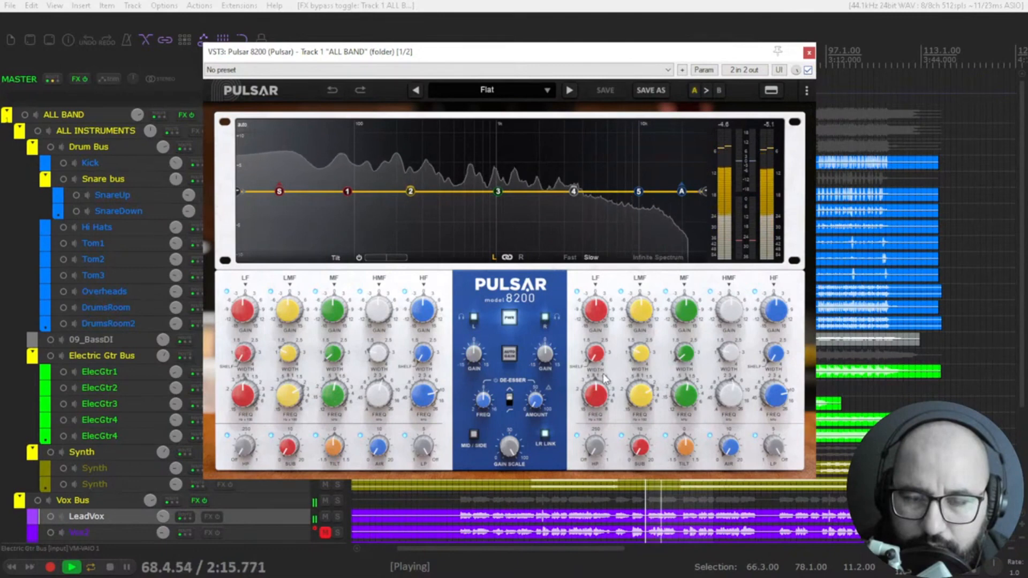
left_click(514, 361)
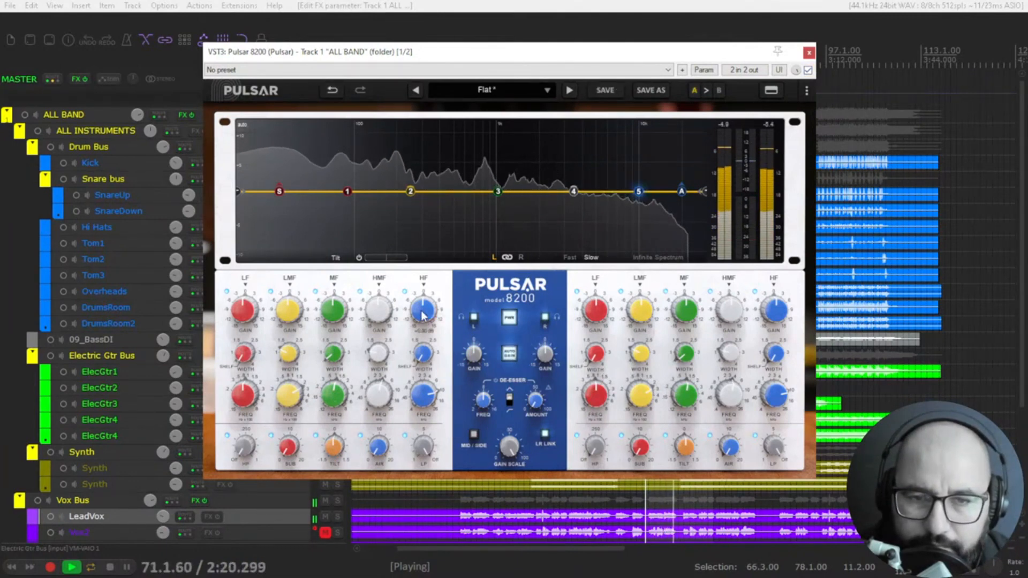
Step: Cut ALL BAND's LMF band gently in the low mids, and add a low-end high-pass with a slight sub boost
left_click_drag(423, 315, 425, 308)
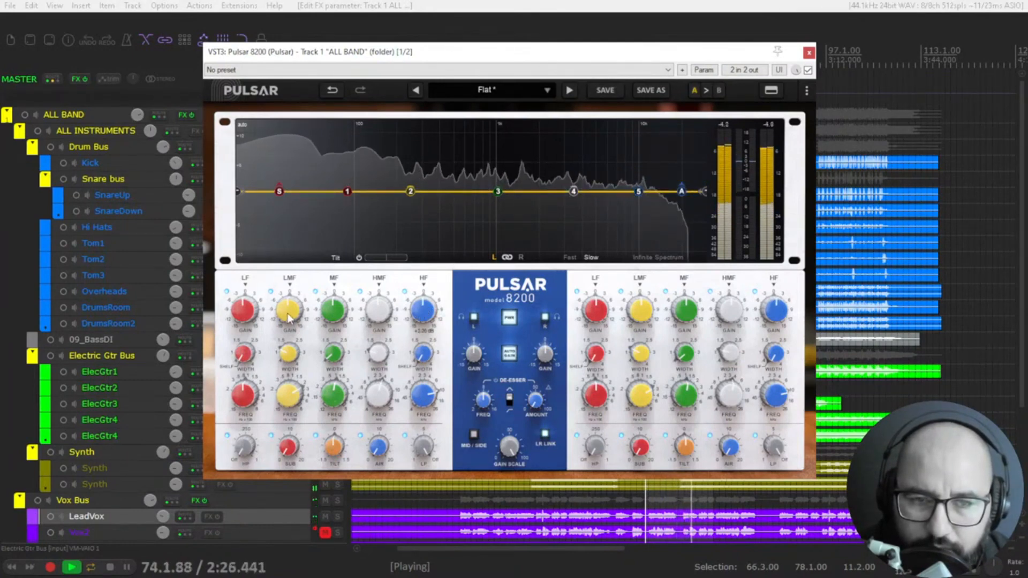
left_click_drag(303, 316, 290, 320)
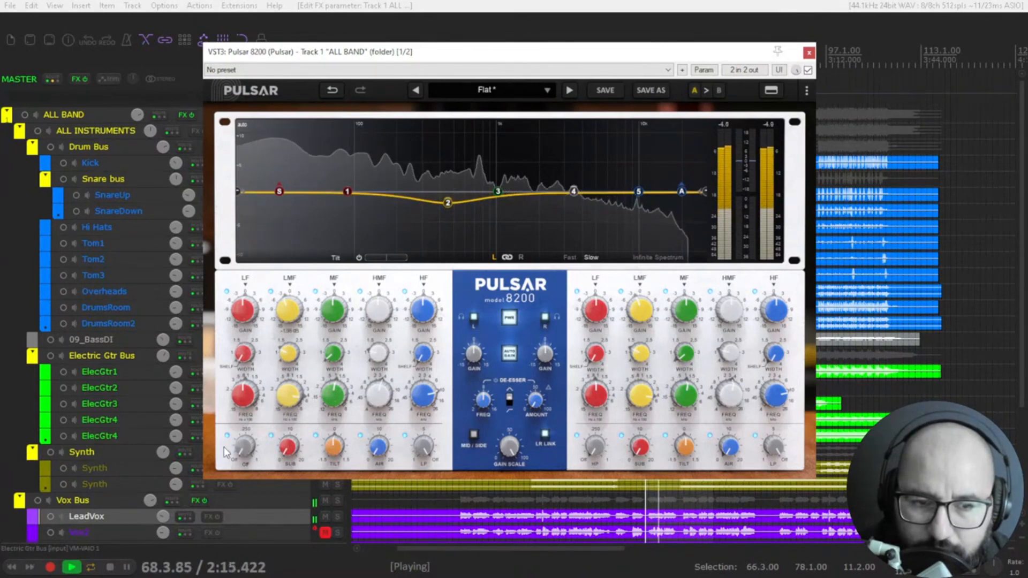
left_click_drag(248, 452, 295, 440)
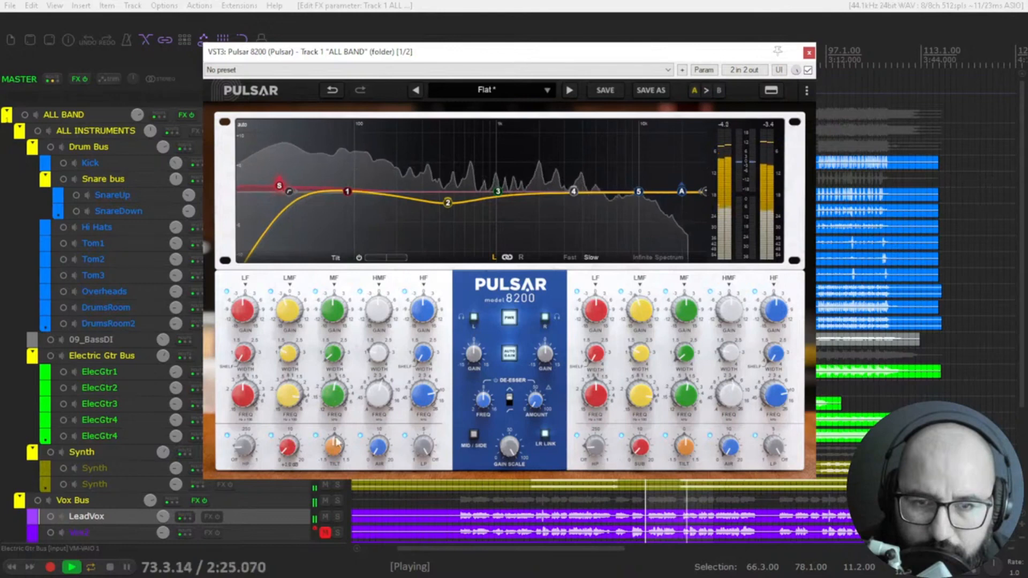
Step: Boost ALL BAND's HMF band by 1.8 dB at 4.22 kHz and compare the equalizer bypassed and active
mouse_move(379, 441)
left_mouse_down()
mouse_move(381, 427)
mouse_move(378, 447)
left_mouse_up()
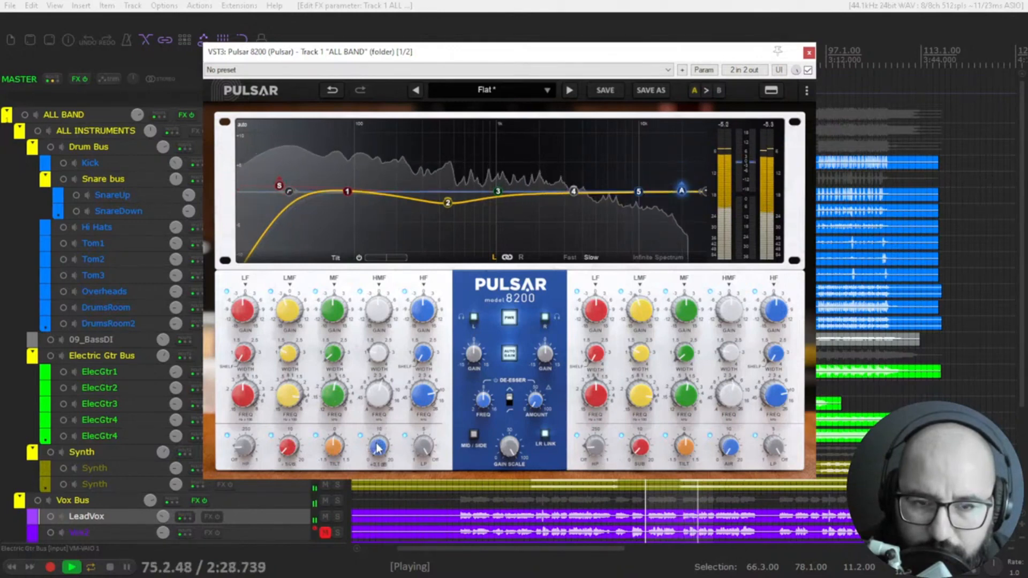
mouse_move(573, 194)
left_mouse_down()
mouse_move(605, 177)
mouse_move(585, 185)
left_mouse_up()
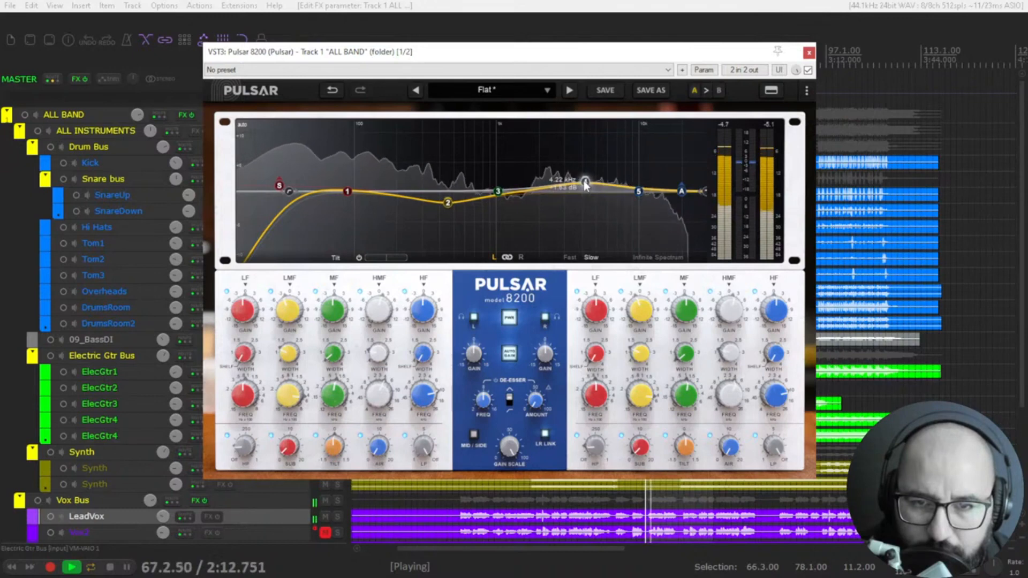
left_click(808, 70)
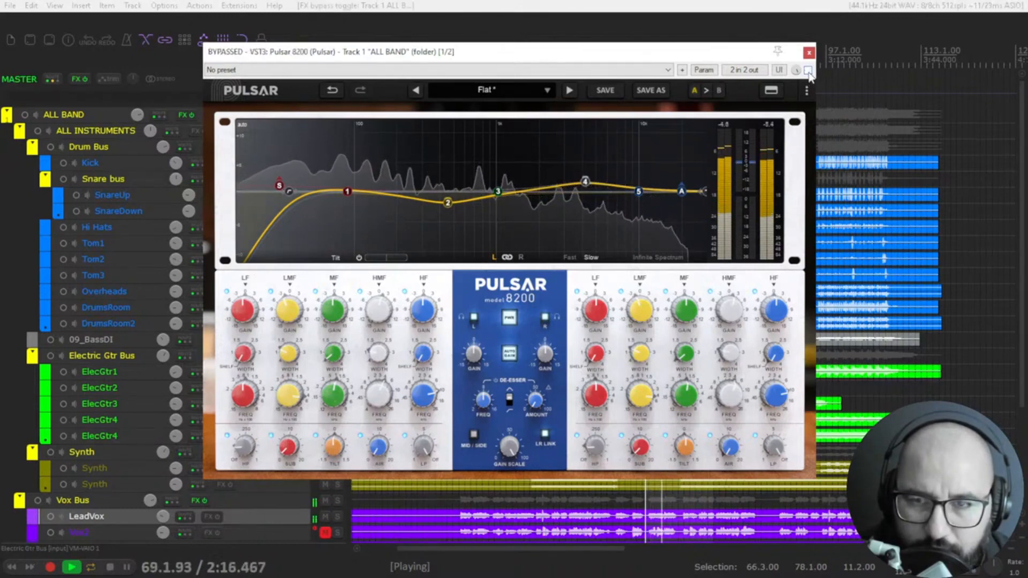
left_click(808, 70)
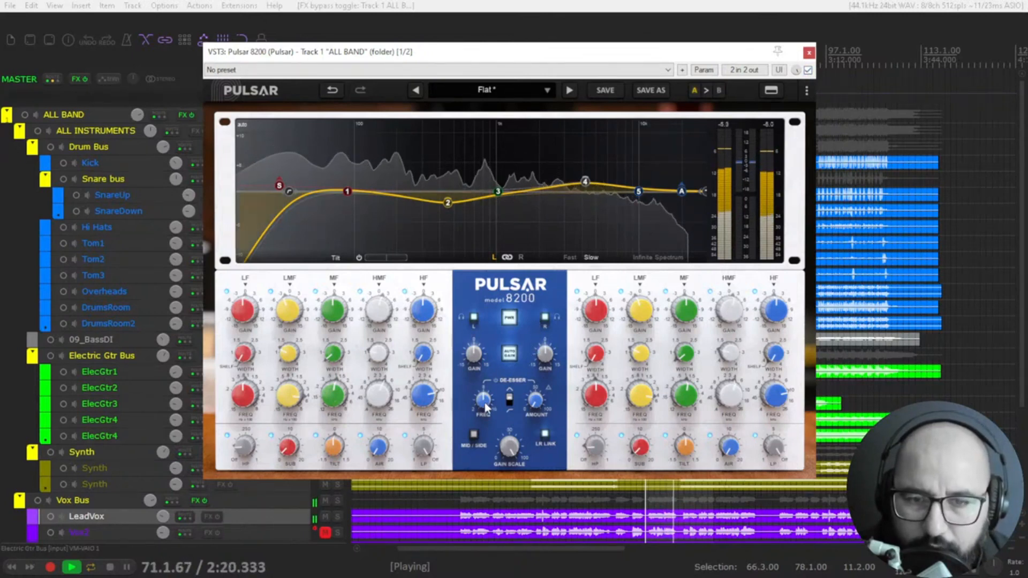
Step: Raise ALL BAND's de-esser amount and compare the de-essed mix with the equalizer bypassed and active
mouse_move(537, 401)
left_mouse_down()
mouse_move(542, 365)
mouse_move(550, 387)
left_mouse_up()
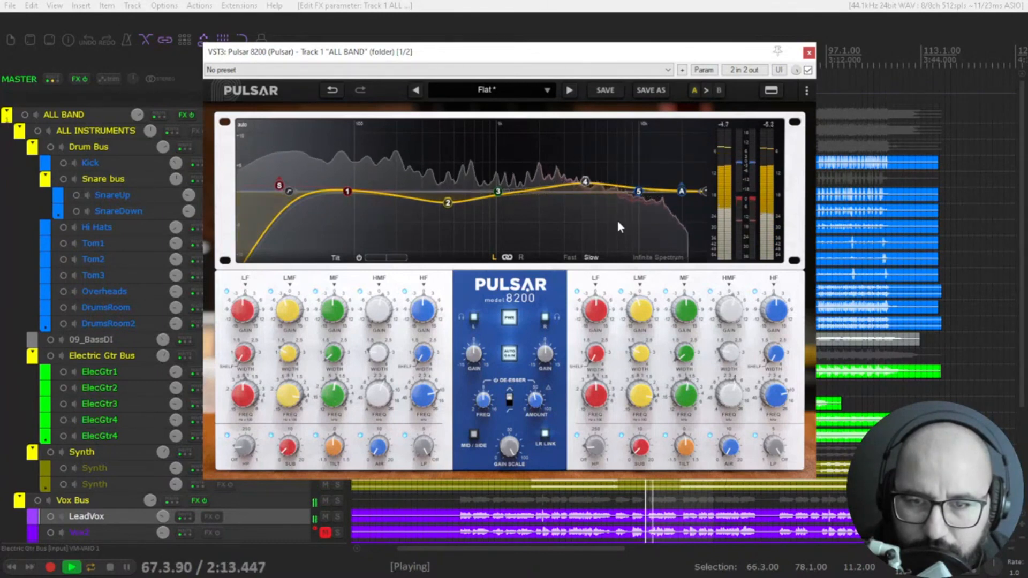
mouse_move(635, 202)
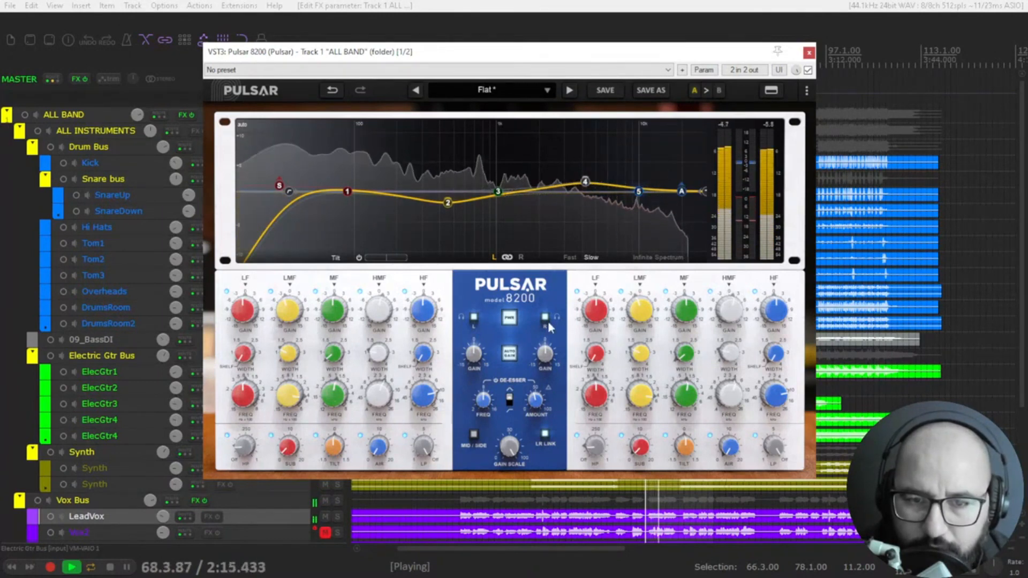
left_click(808, 70)
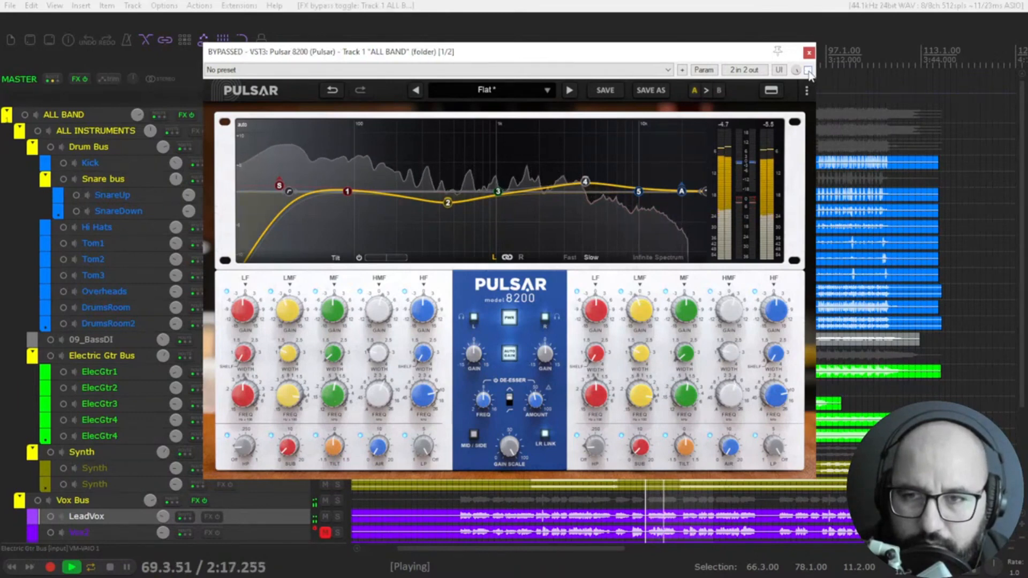
left_click(808, 70)
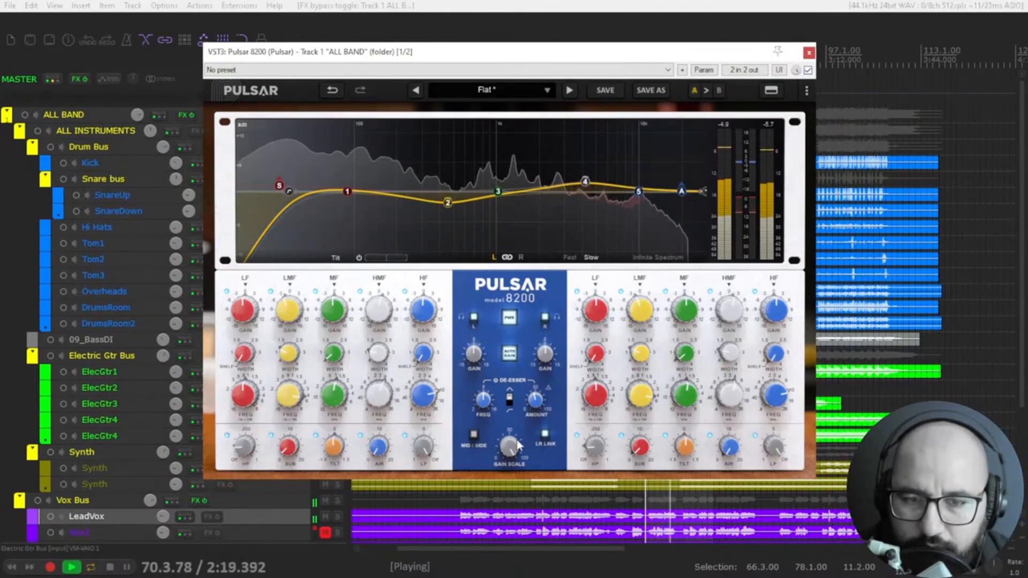
Step: Audition ALL BAND's gain scale, compare the equalizer bypassed and active again, and close it with playback stopped
mouse_move(516, 444)
left_mouse_down()
mouse_move(506, 461)
mouse_move(508, 577)
mouse_move(509, 445)
left_mouse_up()
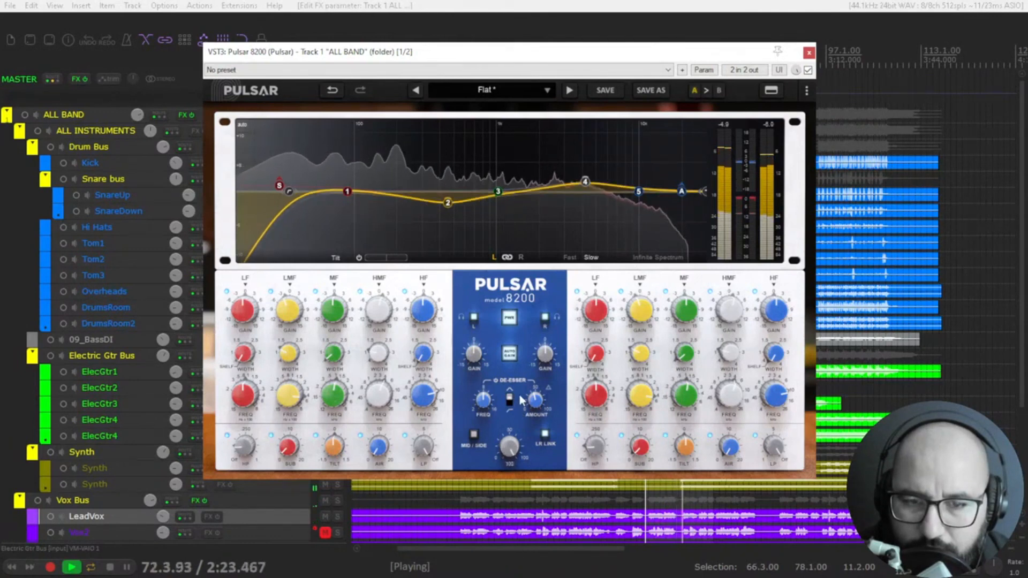
left_click(808, 70)
left_click(808, 70)
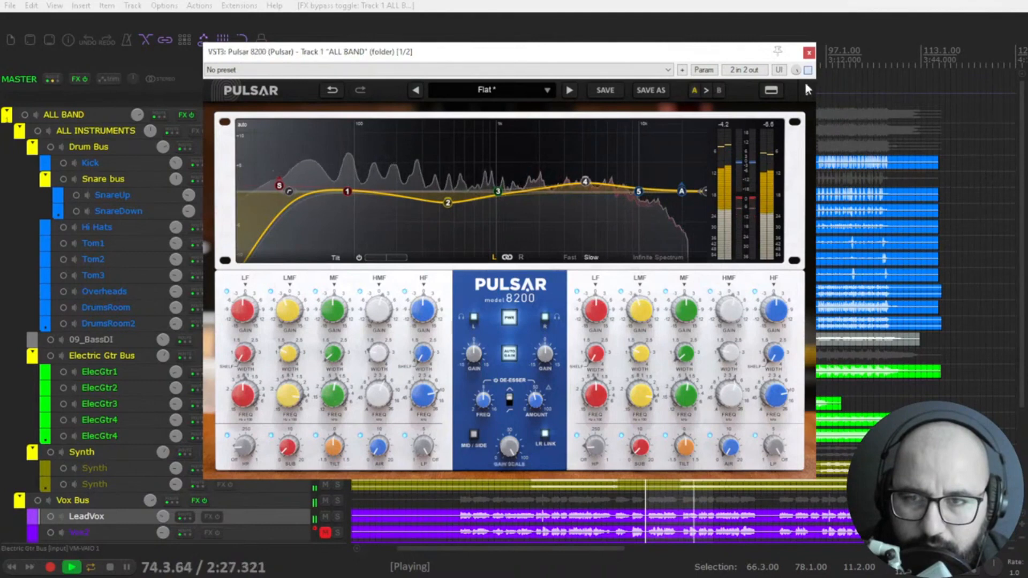
key("space")
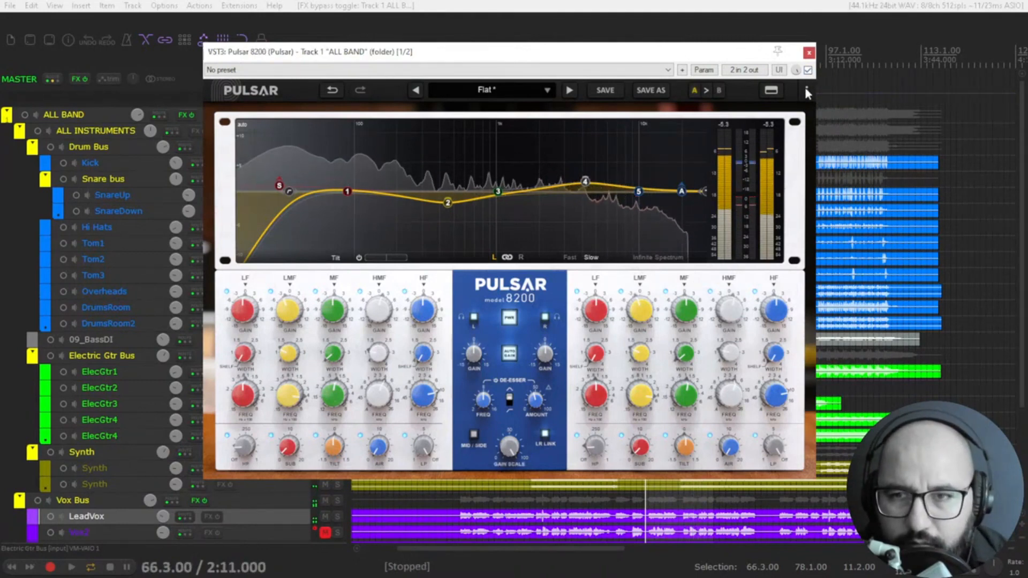
left_click(809, 52)
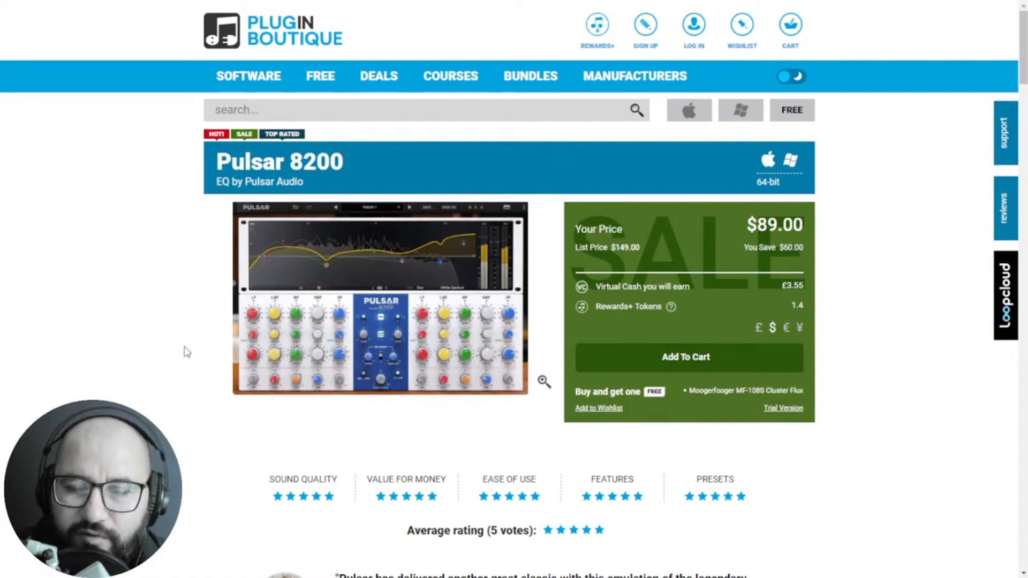
Step: Switch to the Pulsar 8200 product page in the browser and review its price, ratings, testimonials and feature description
scroll(187, 352, "down", 6)
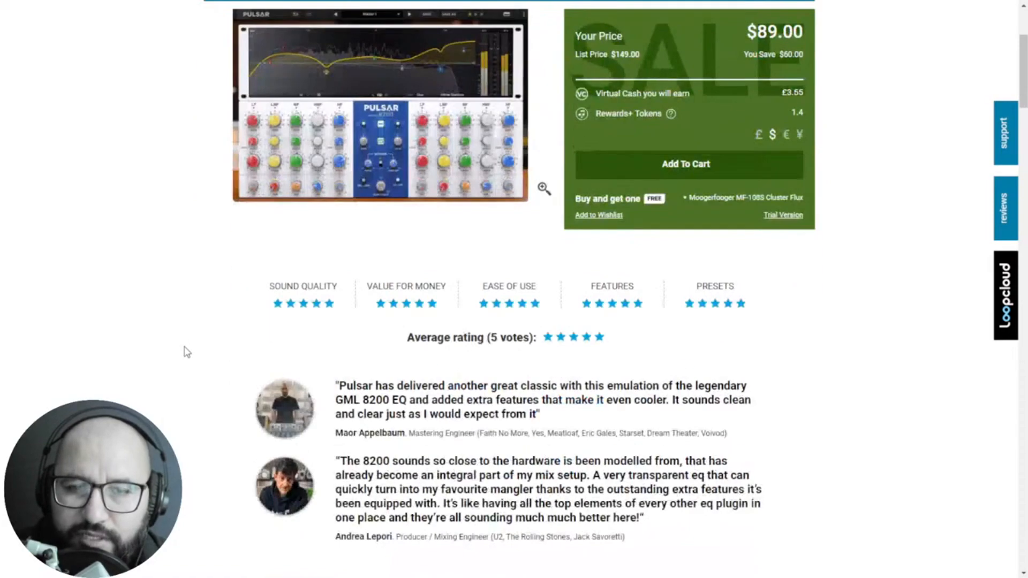
scroll(187, 352, "down", 5)
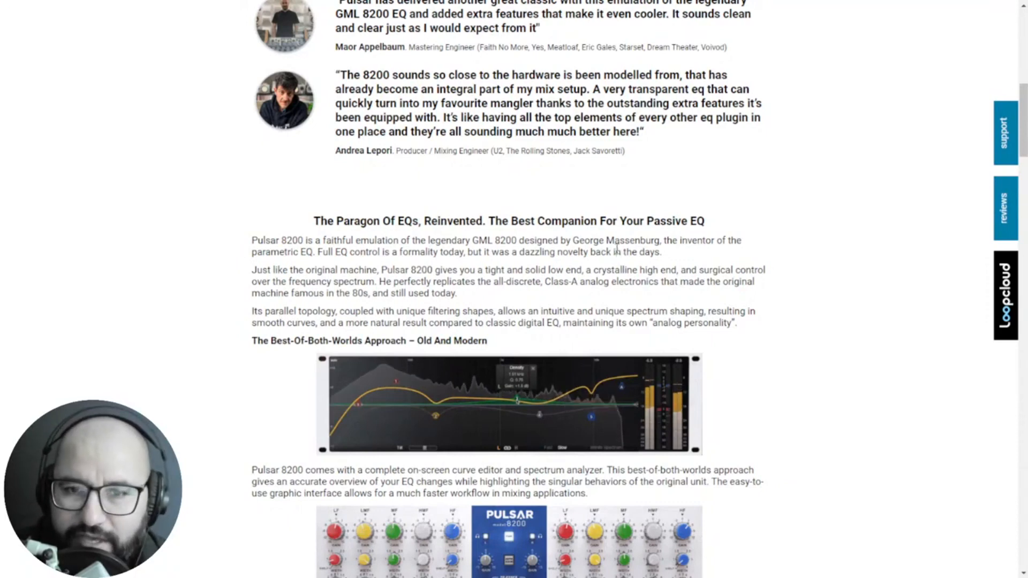
scroll(248, 342, "down", 1)
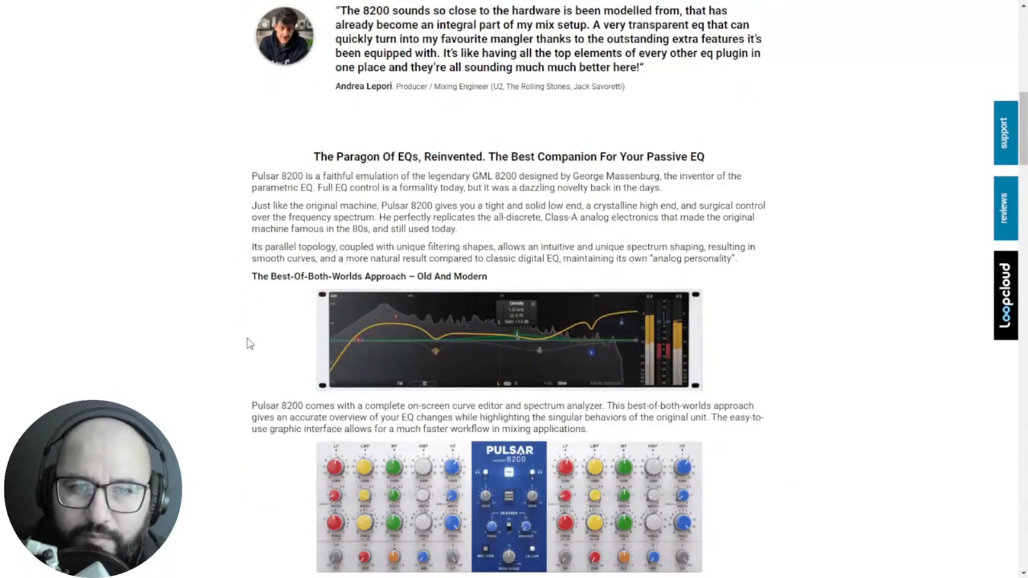
scroll(248, 342, "up", 2)
scroll(241, 342, "down", 1)
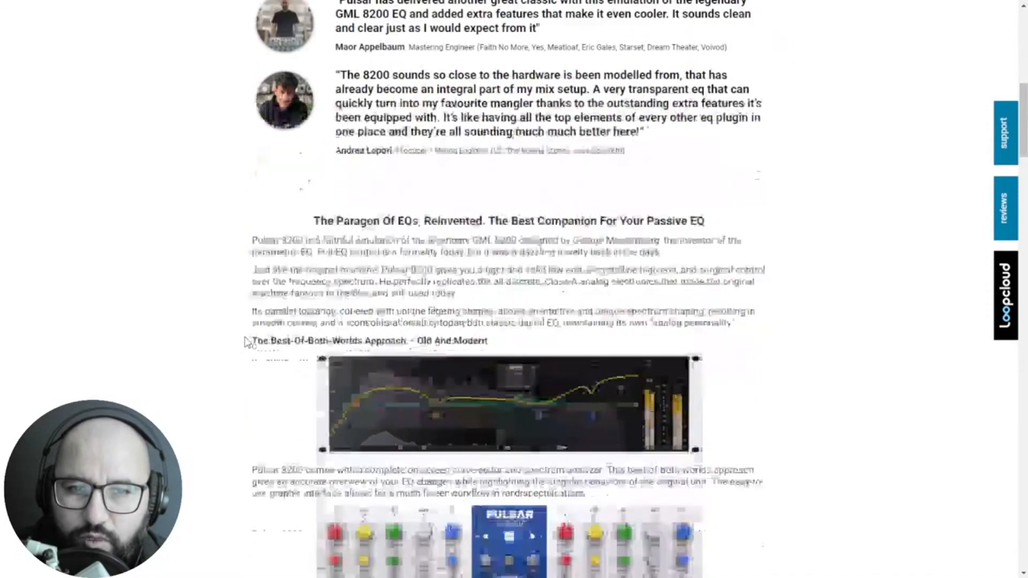
scroll(233, 342, "up", 1)
scroll(233, 342, "up", 3)
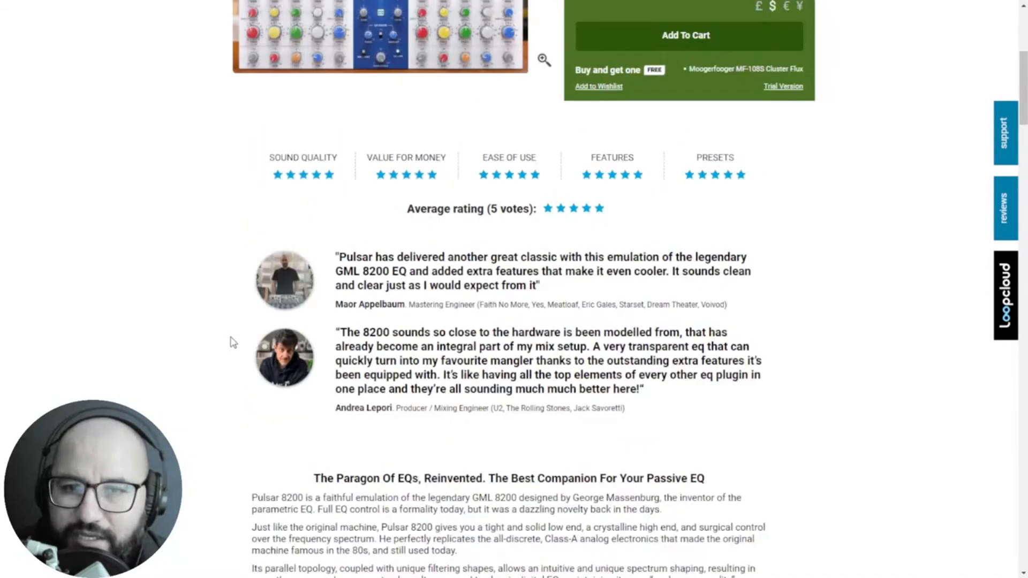